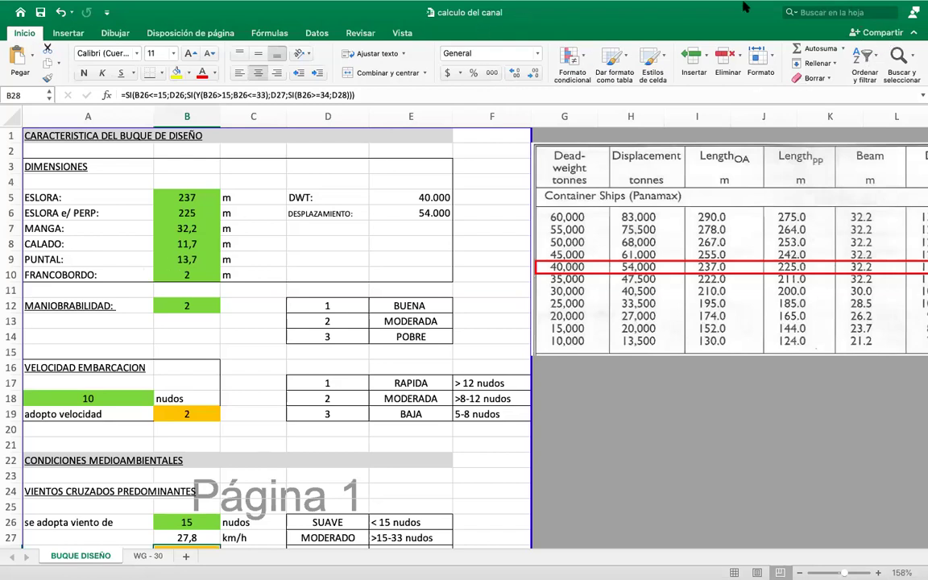
mouse_move(746, 7)
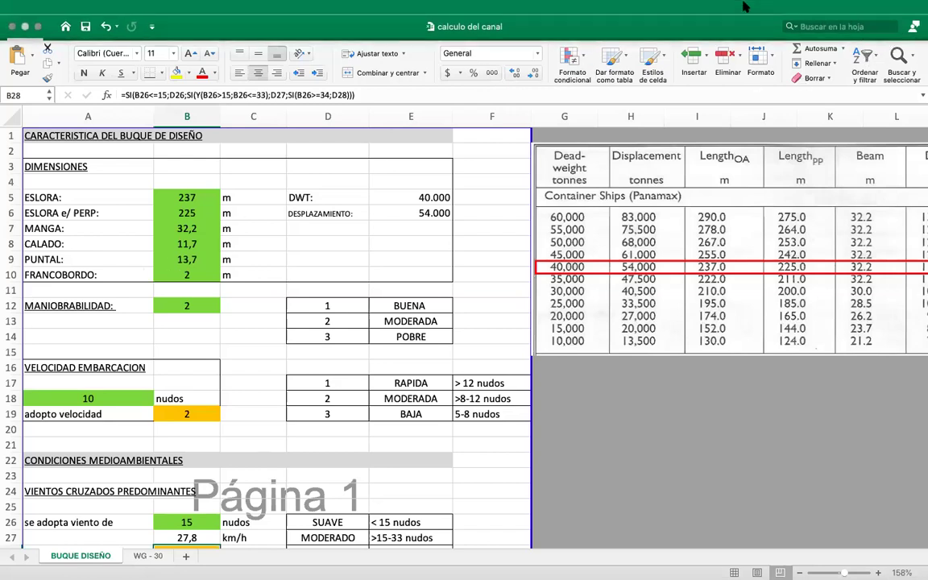
click(38, 28)
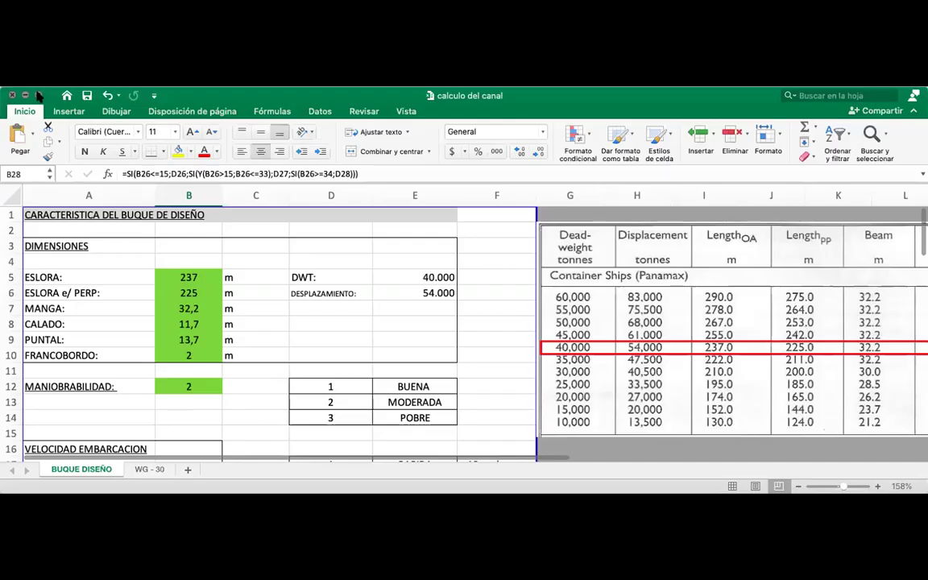
click(39, 95)
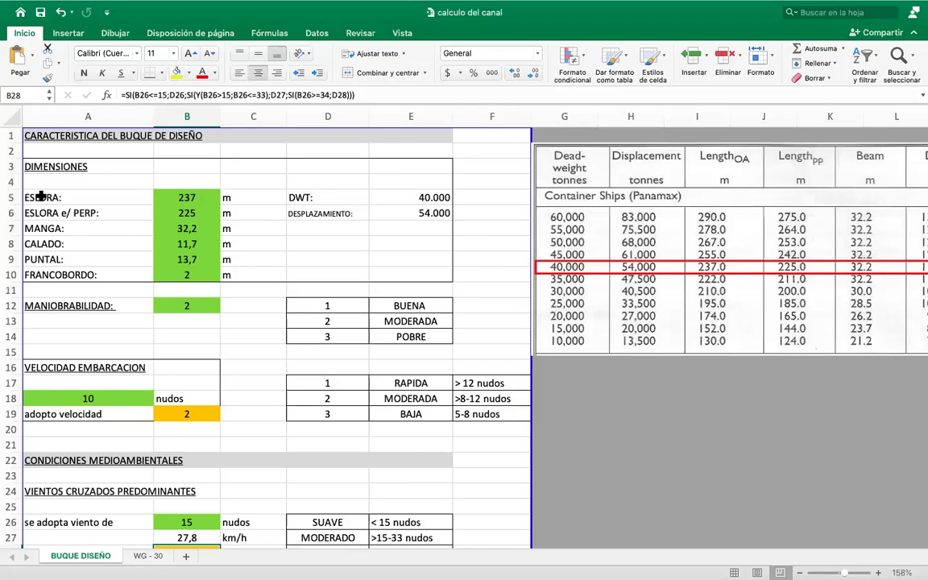
Step: Examine the design ship's dimensions in B5:B10, its DWT and displacement, and the Container Ships (Panamax) reference table
click(163, 199)
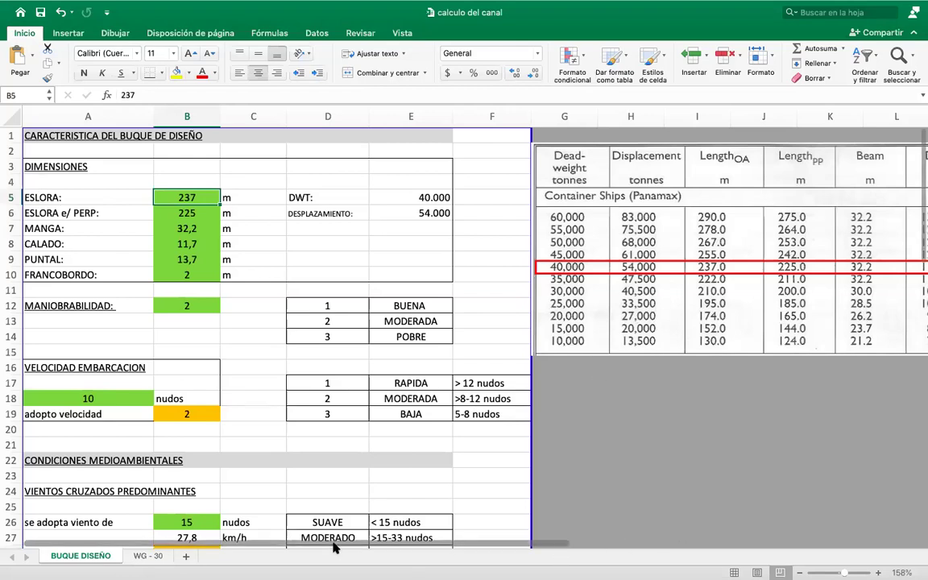
scroll(337, 546, right, 5)
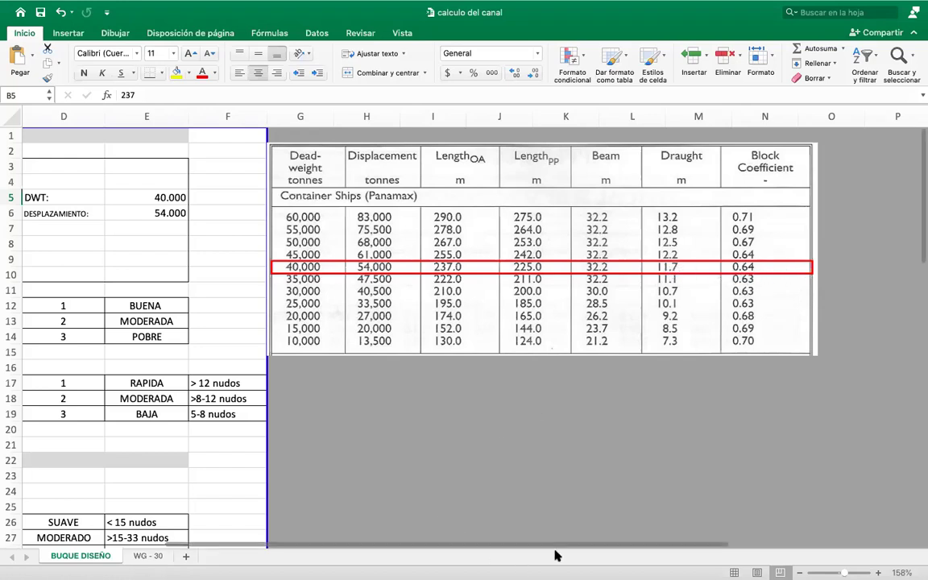
drag(545, 548, 379, 544)
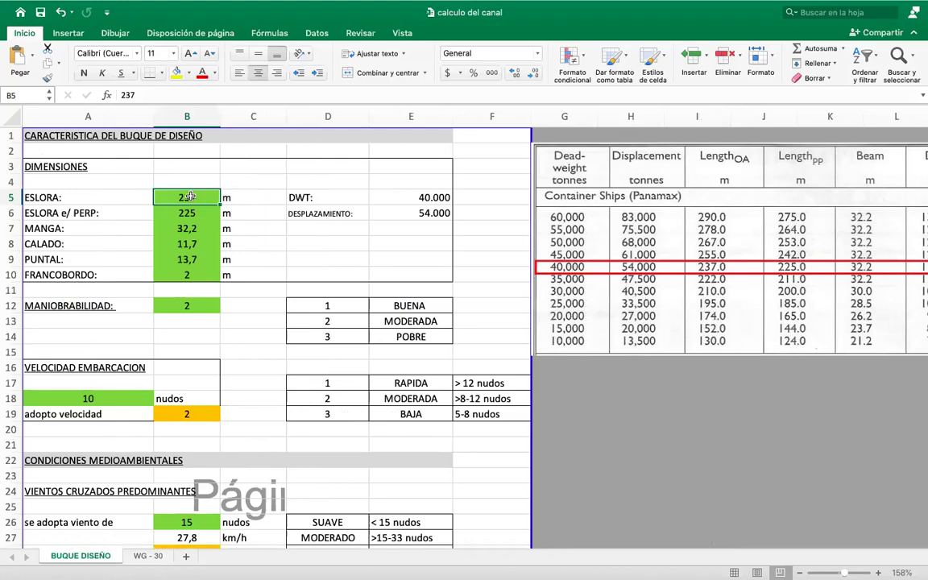
drag(188, 197, 186, 274)
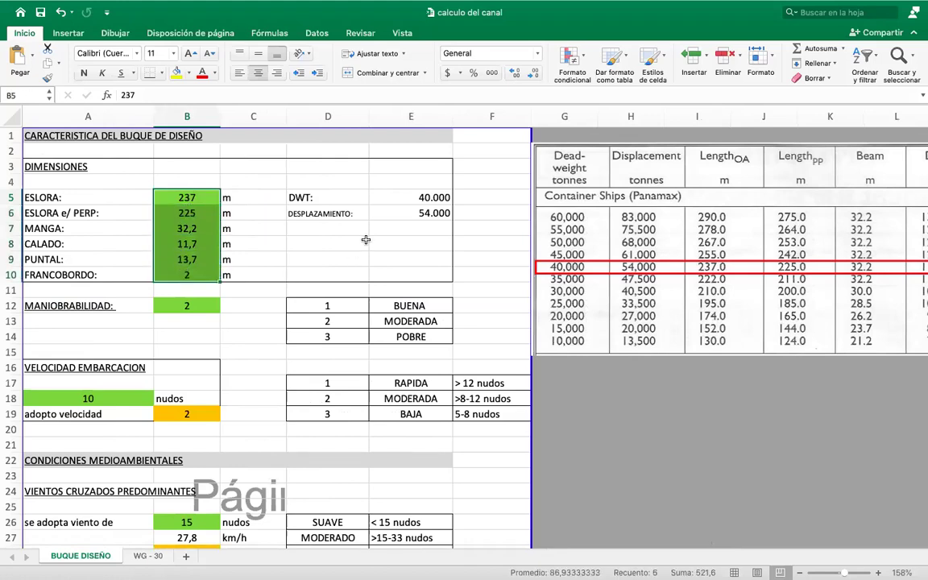
drag(435, 198, 433, 213)
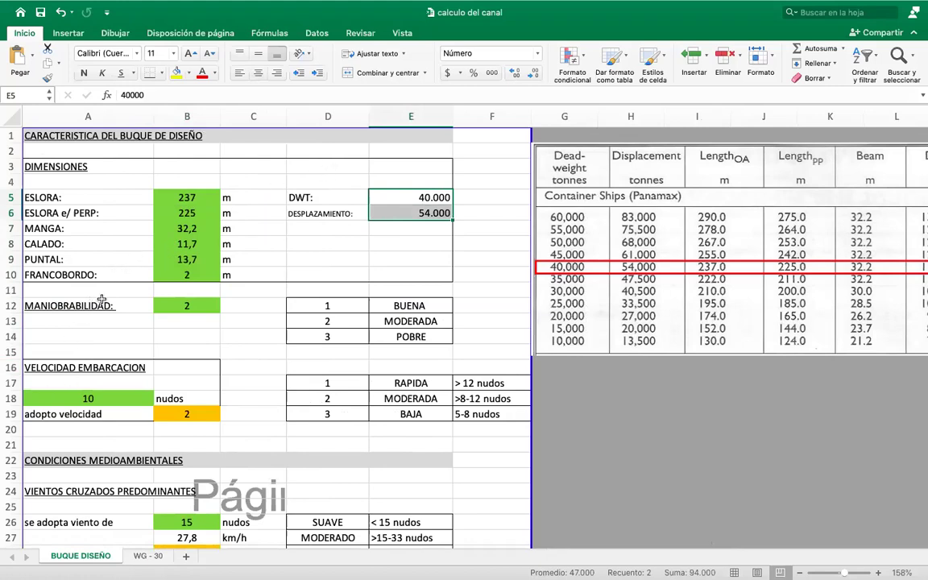
Step: Review the manoeuvrability value and the wind, current and wave conditions, and select the design ship block A1:E11
click(158, 305)
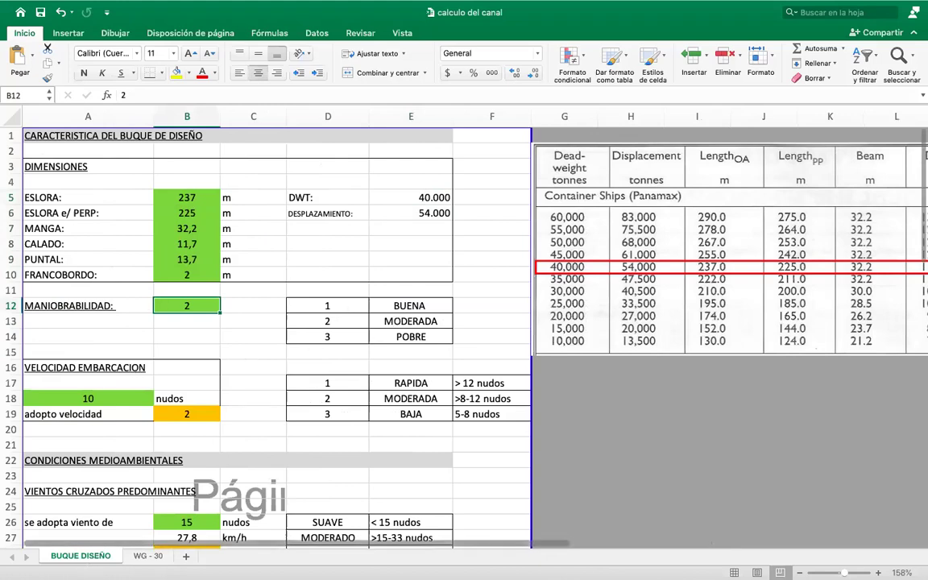
scroll(101, 400, down, 8)
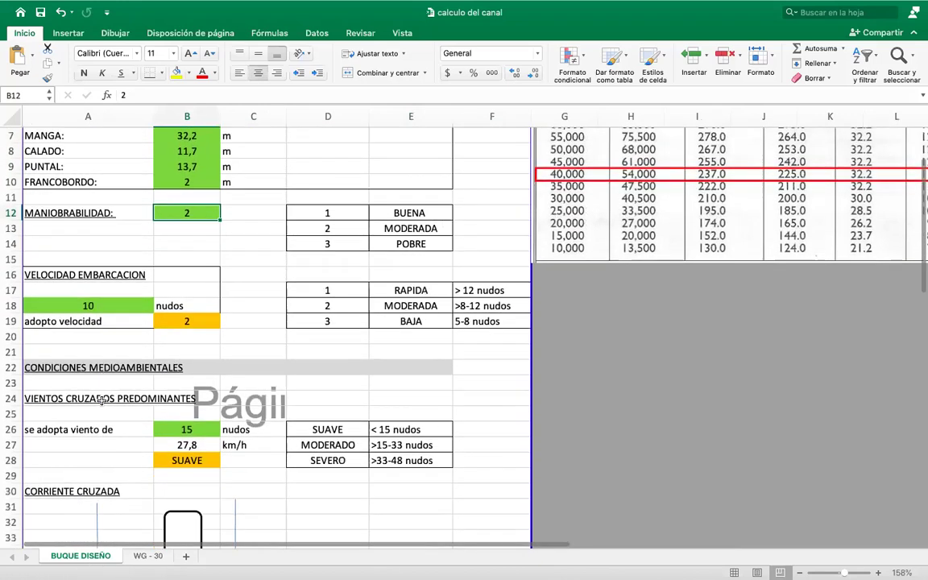
scroll(102, 400, down, 3)
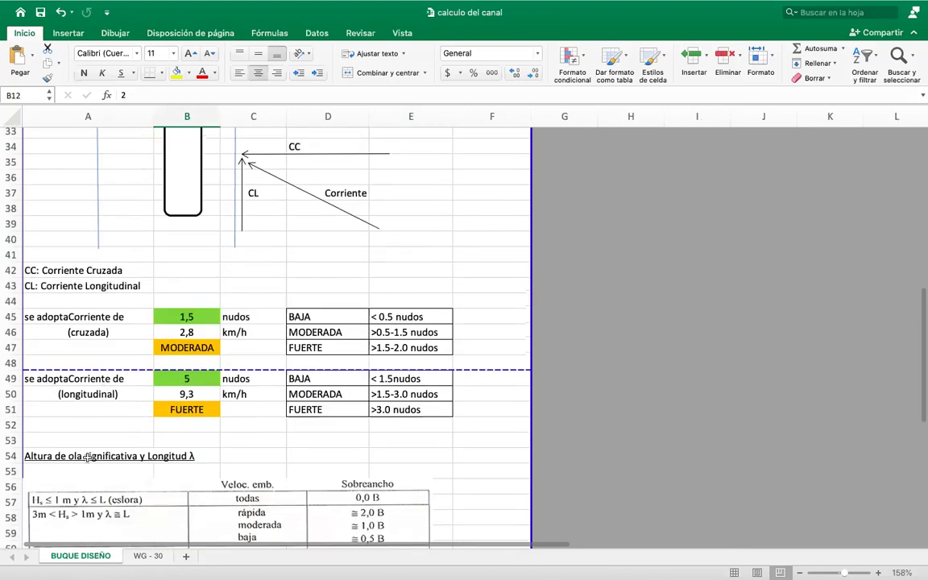
scroll(89, 459, up, 6)
scroll(88, 458, up, 5)
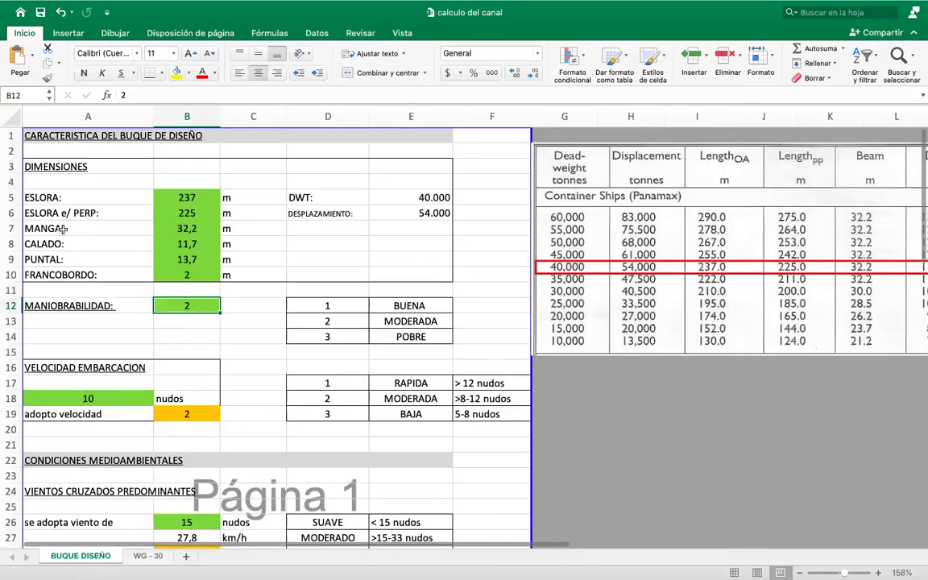
mouse_move(39, 131)
mouse_down()
mouse_move(300, 155)
mouse_move(398, 265)
mouse_move(398, 289)
mouse_up()
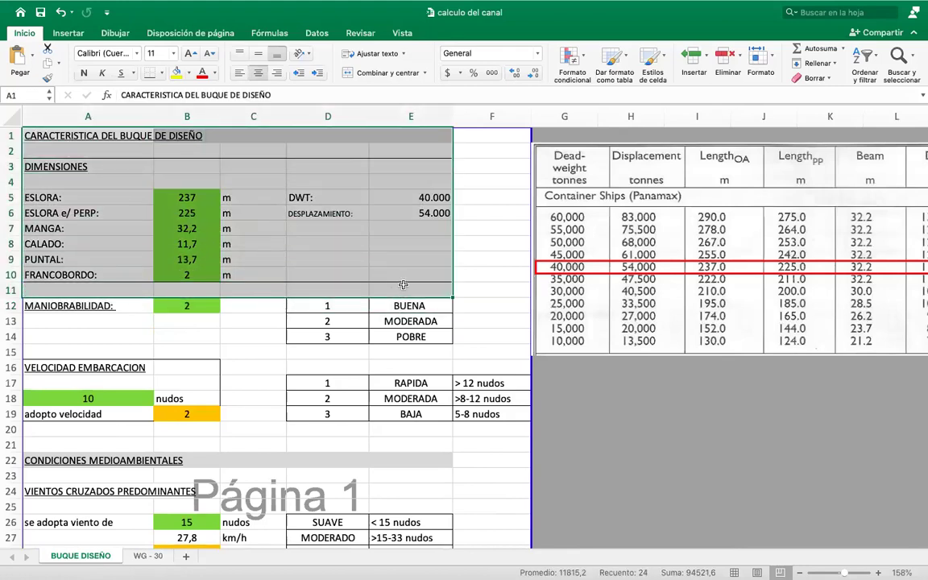
Step: Open the WG - 30 sheet and examine the title and the width formula for the one-way channel
click(150, 557)
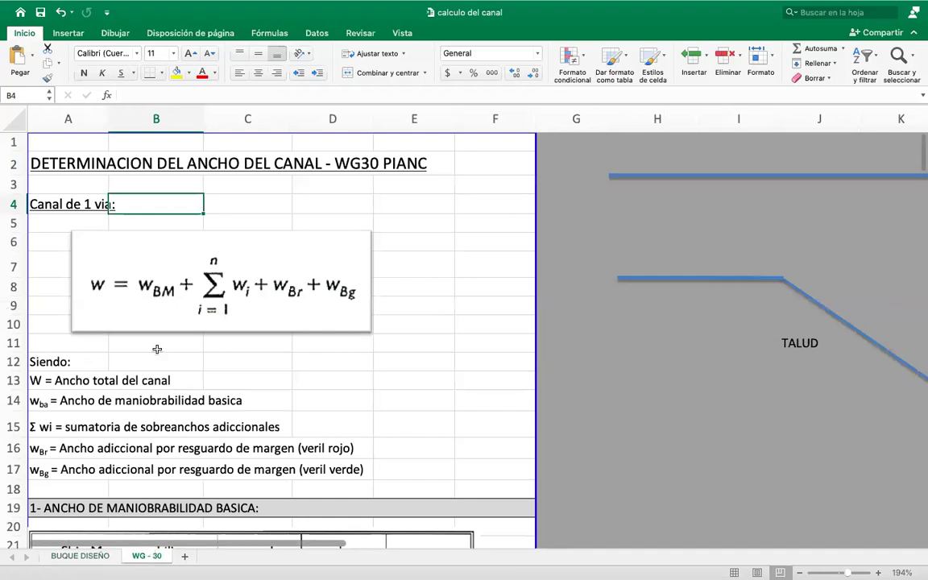
click(65, 154)
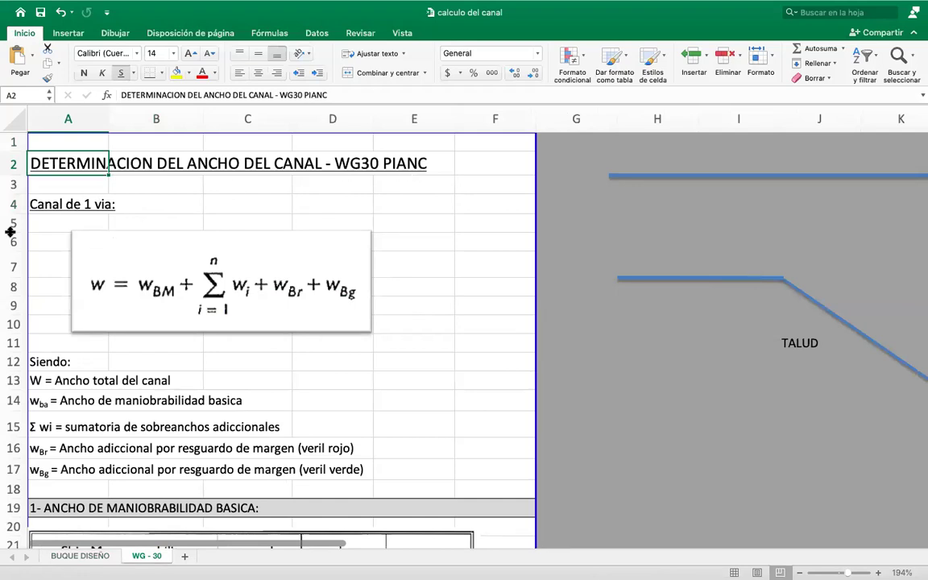
click(42, 187)
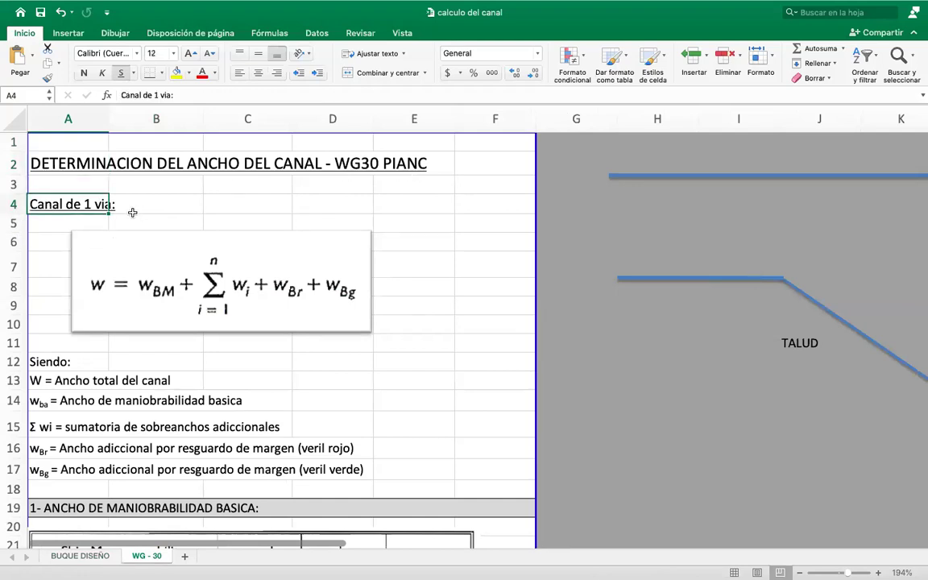
scroll(71, 320, down, 3)
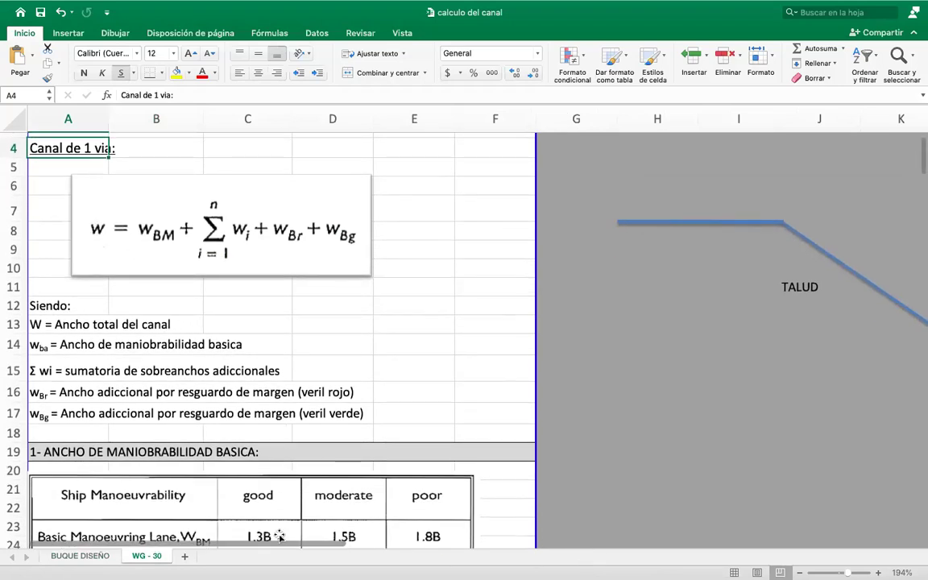
Step: Examine the channel cross-section diagram beside the calculation, including the slopes, bottom width and depth
drag(284, 544, 529, 544)
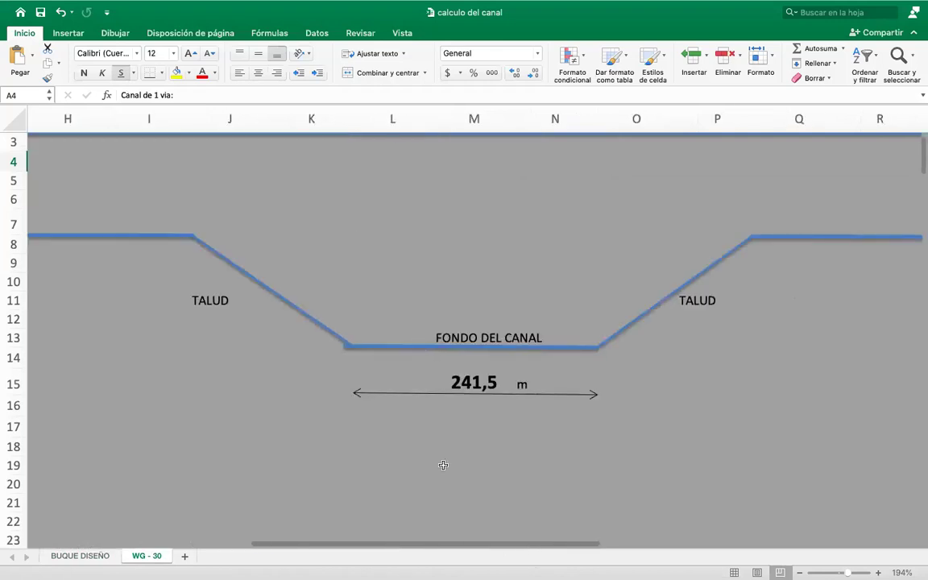
scroll(441, 464, up, 2)
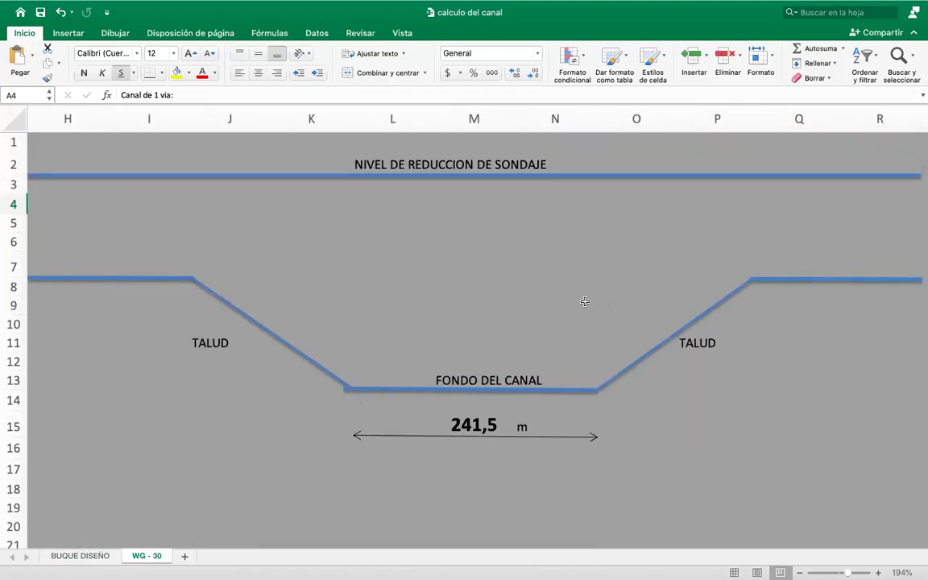
scroll(582, 309, down, 2)
scroll(580, 312, down, 3)
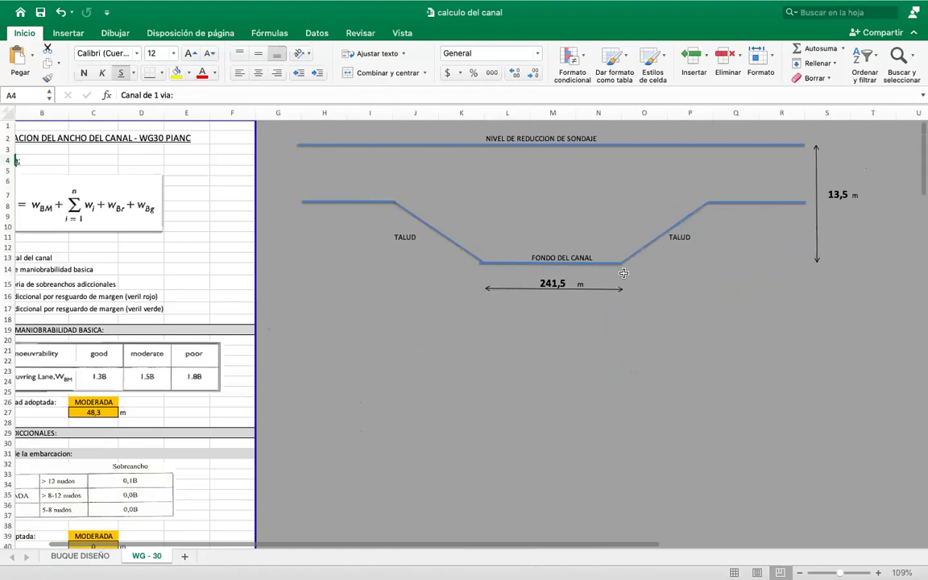
drag(596, 543, 538, 545)
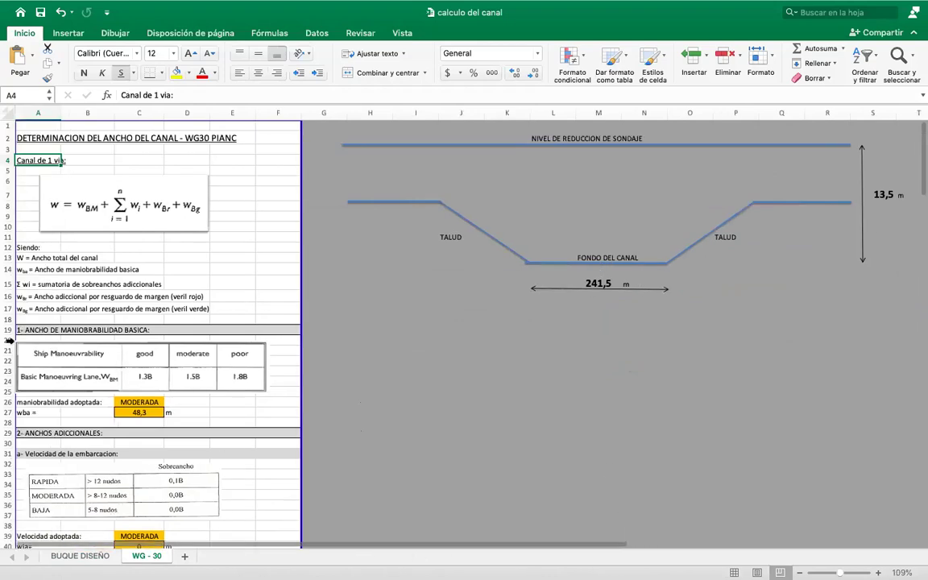
Step: Examine the width term definitions and the basic manoeuvring lane table, and inspect the wba formula in C27
scroll(32, 234, up, 1)
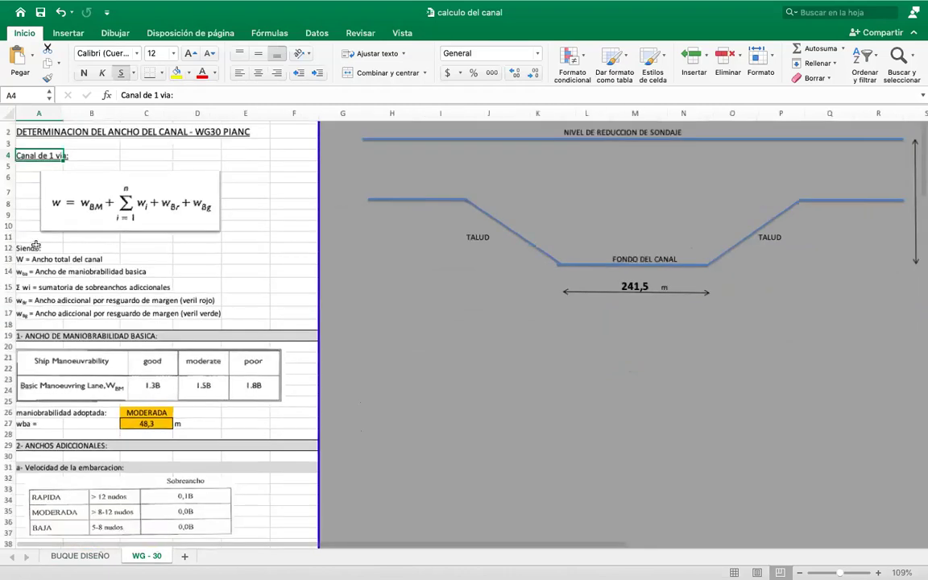
scroll(36, 245, up, 5)
scroll(109, 234, up, 1)
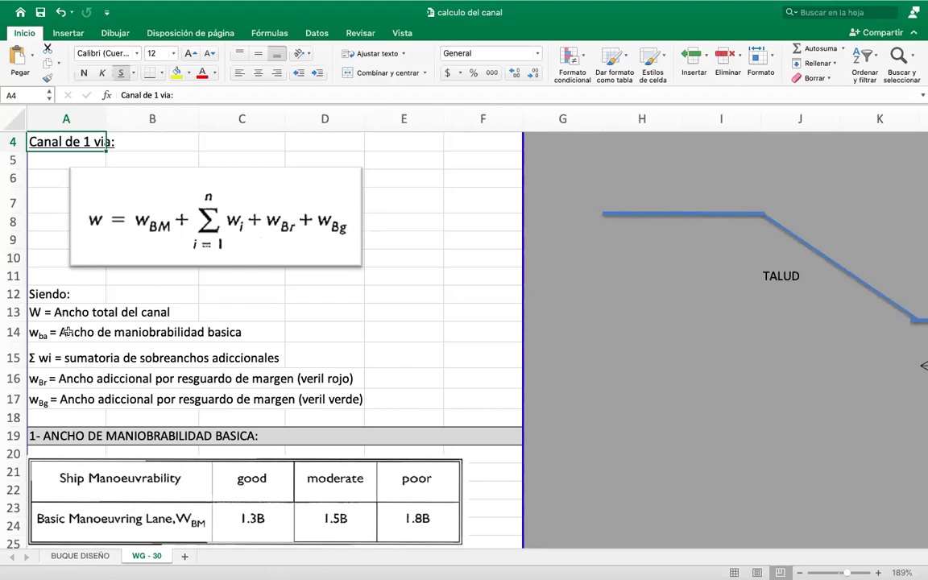
scroll(63, 317, down, 2)
scroll(63, 317, right, 1)
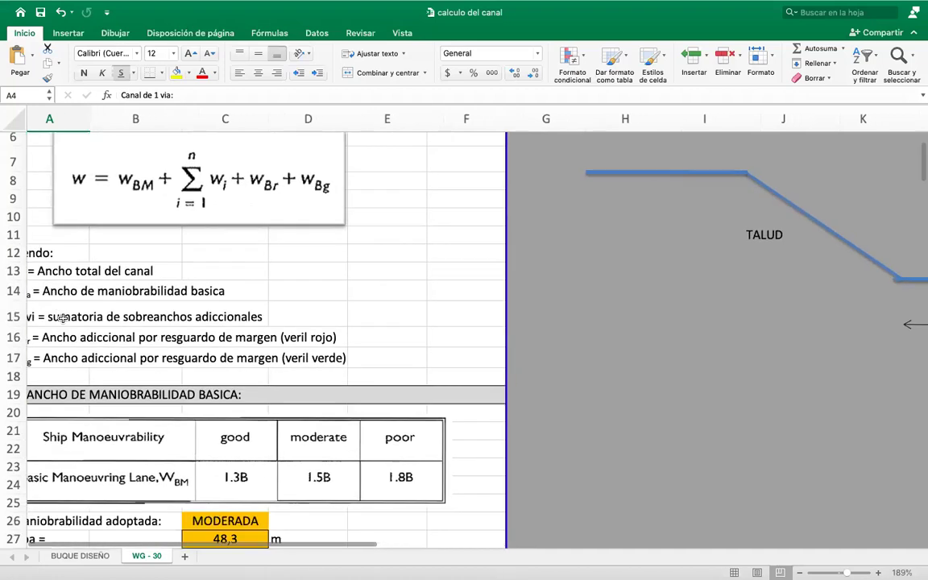
scroll(64, 318, down, 5)
scroll(64, 318, left, 1)
scroll(63, 316, down, 2)
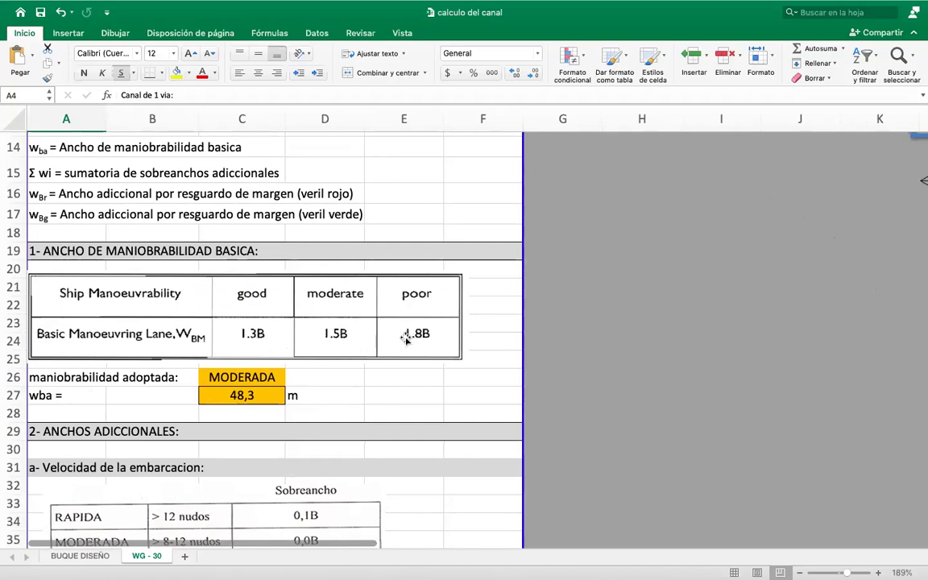
click(234, 394)
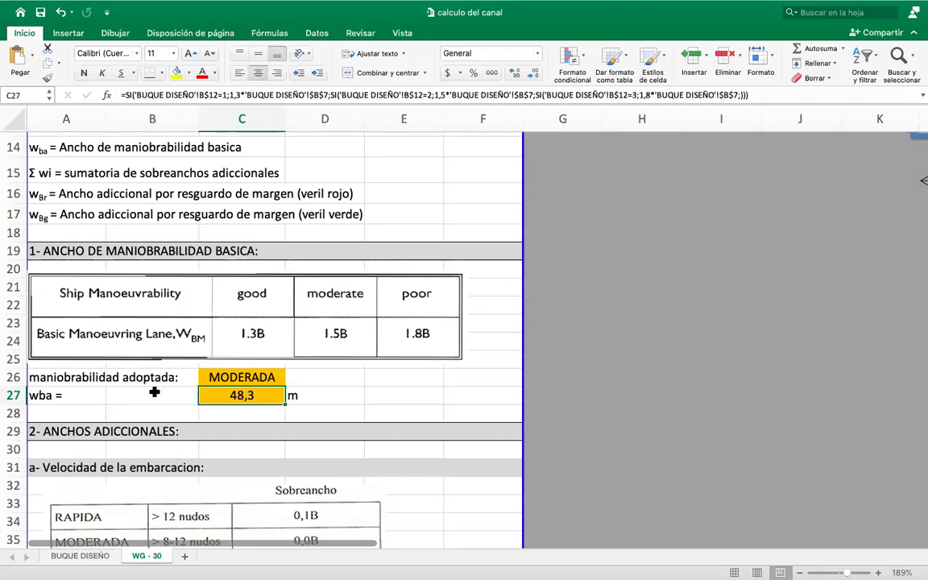
Step: Check the beam (MANGA) in B7 of the BUQUE DISEÑO sheet and return to the wba calculation on WG - 30
scroll(154, 392, up, 5)
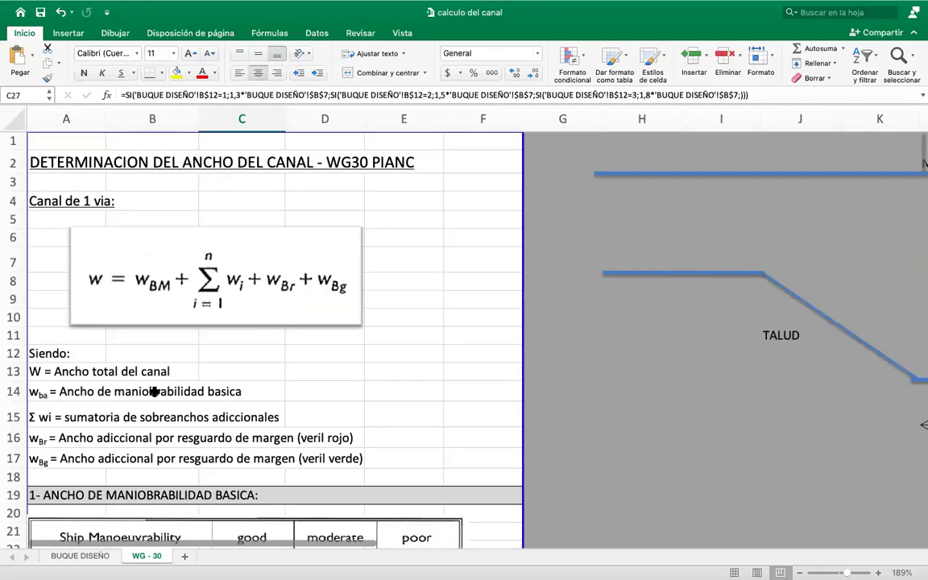
click(65, 557)
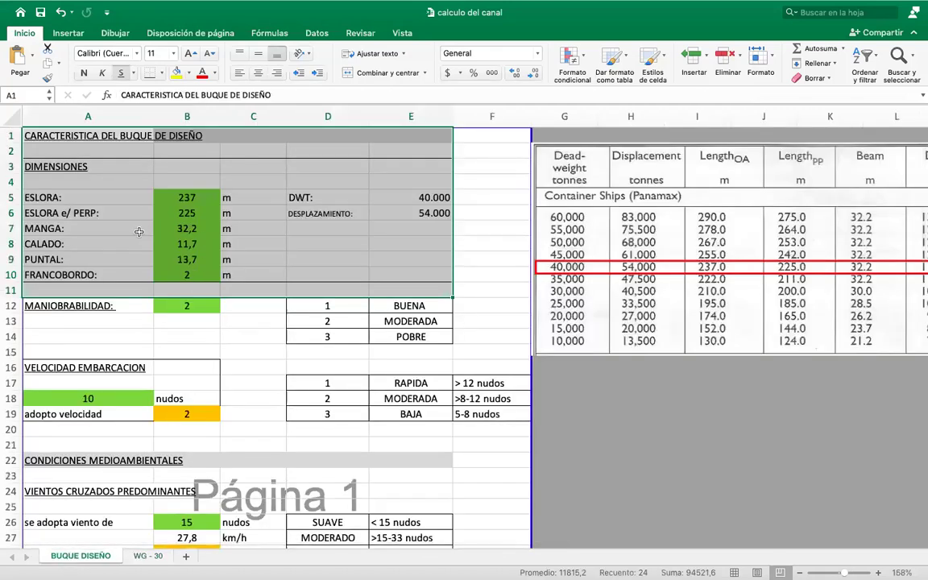
click(178, 229)
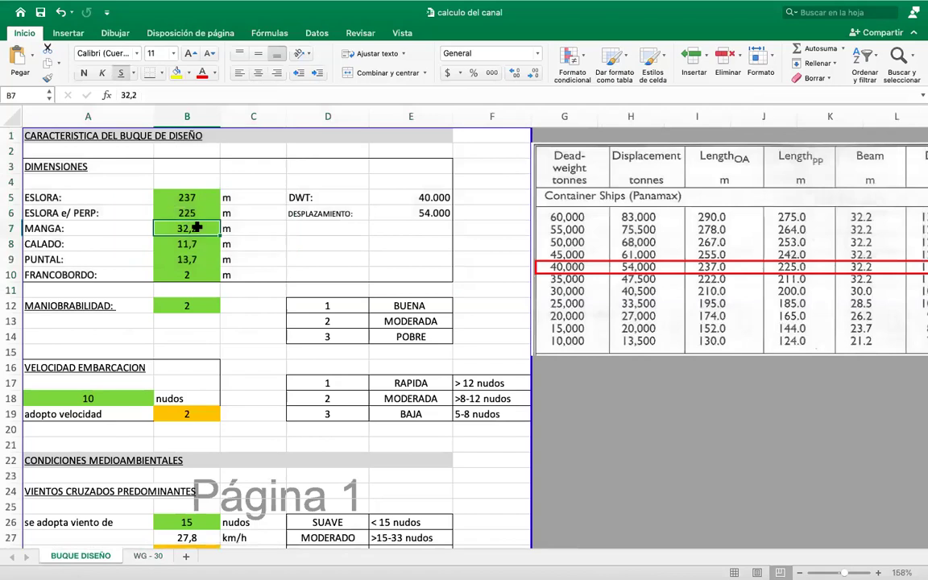
click(148, 556)
scroll(284, 474, down, 5)
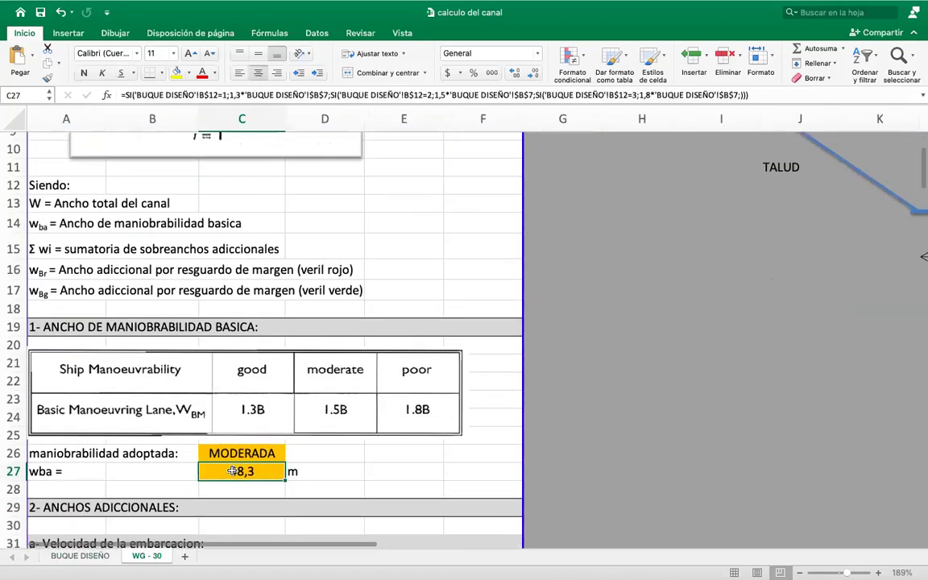
Step: Examine the additional width table for vessel speed and inspect the adopted speed formula in C39
scroll(121, 435, down, 5)
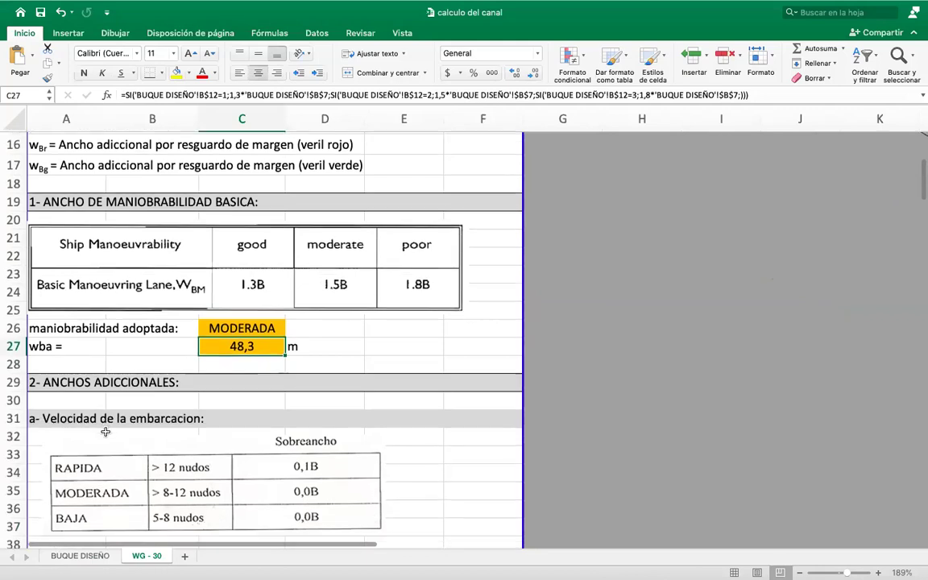
scroll(107, 427, down, 3)
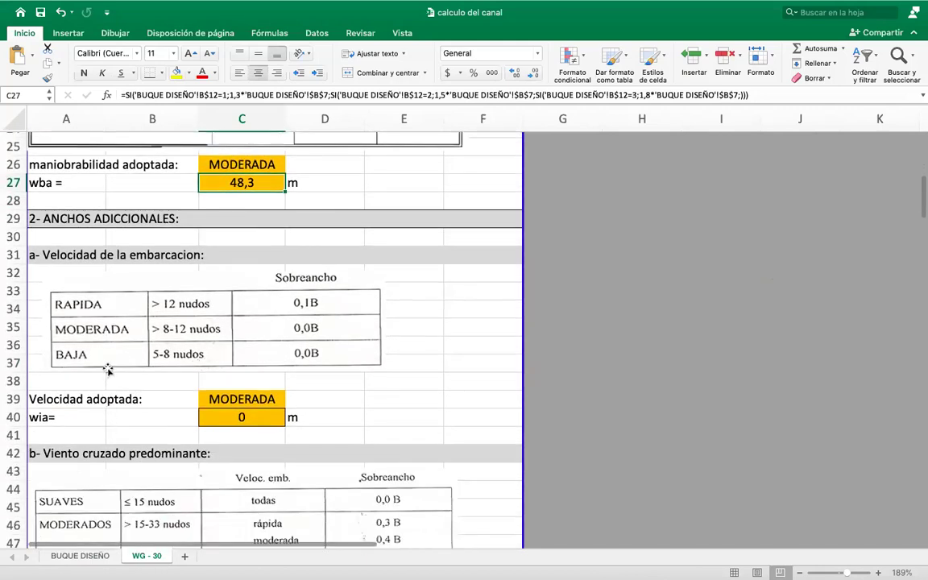
click(69, 255)
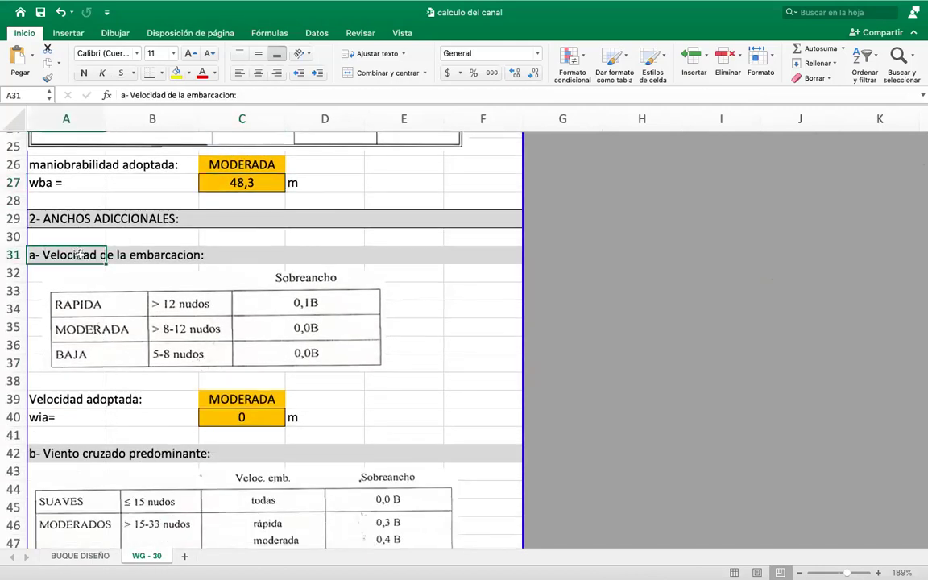
click(33, 399)
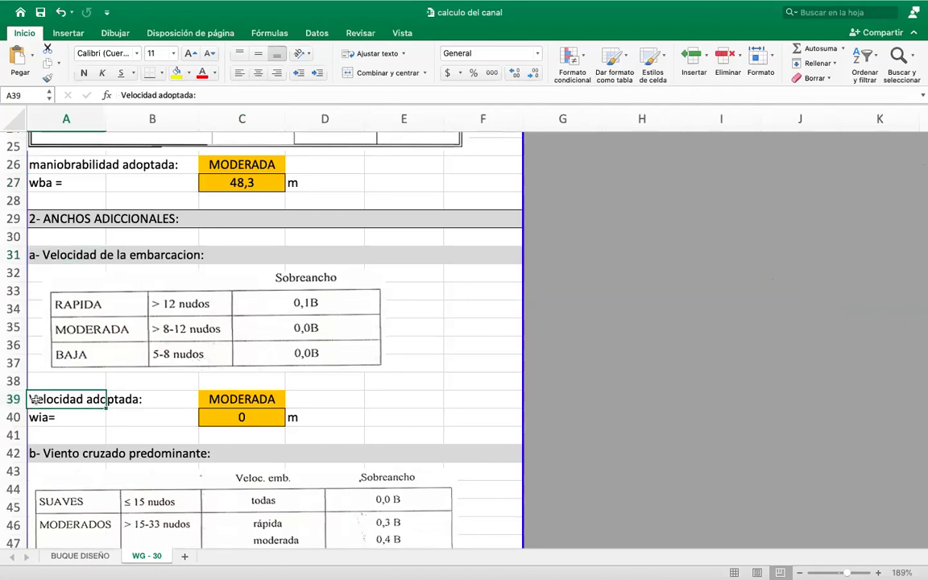
click(242, 402)
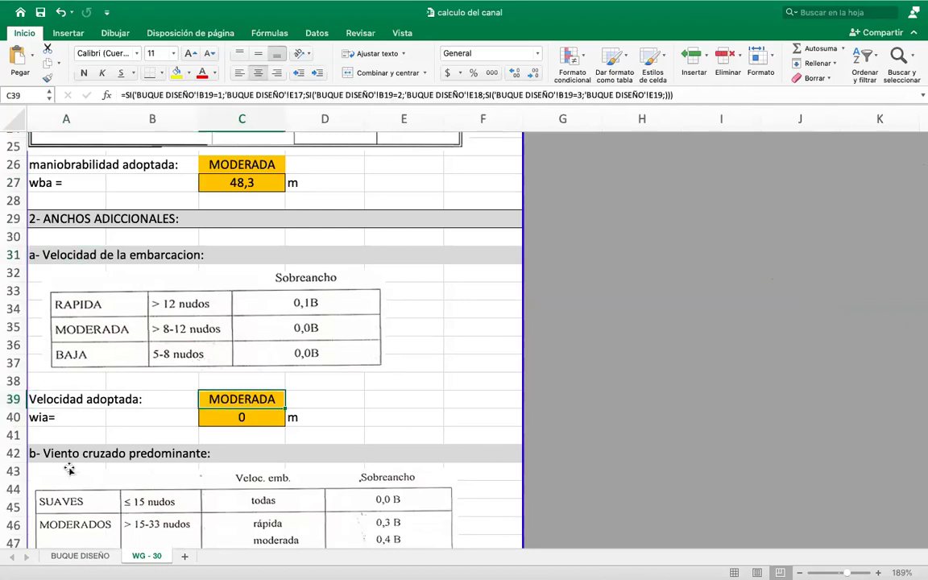
Step: Inspect the vessel speed in A18, the adopted speed formula in B19 and the MODERADA class in E18 on the BUQUE DISEÑO sheet
click(80, 556)
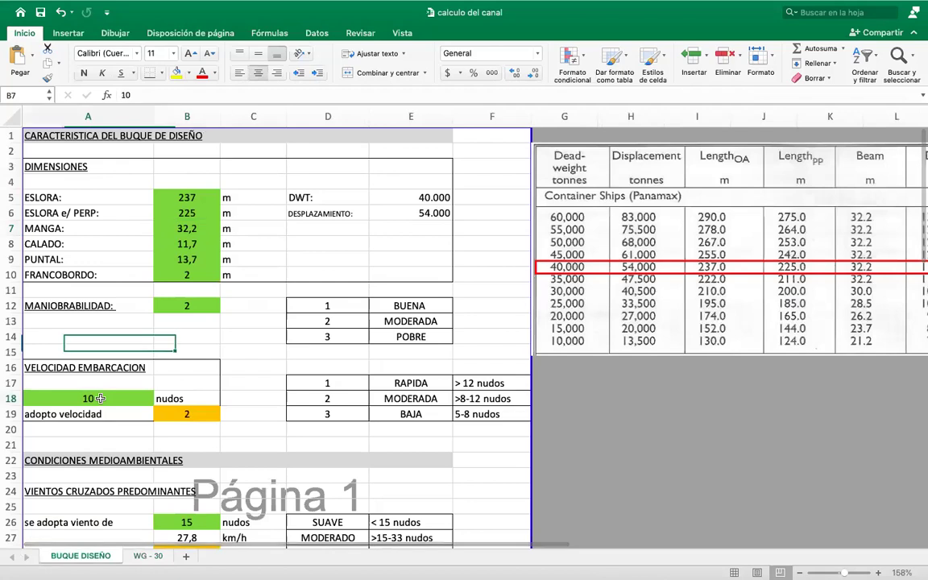
click(171, 408)
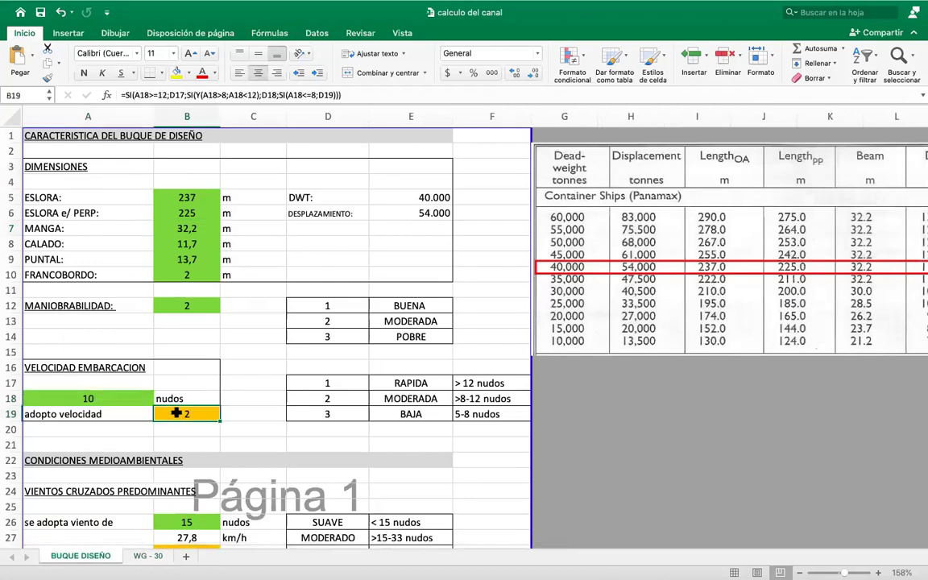
click(311, 401)
click(61, 400)
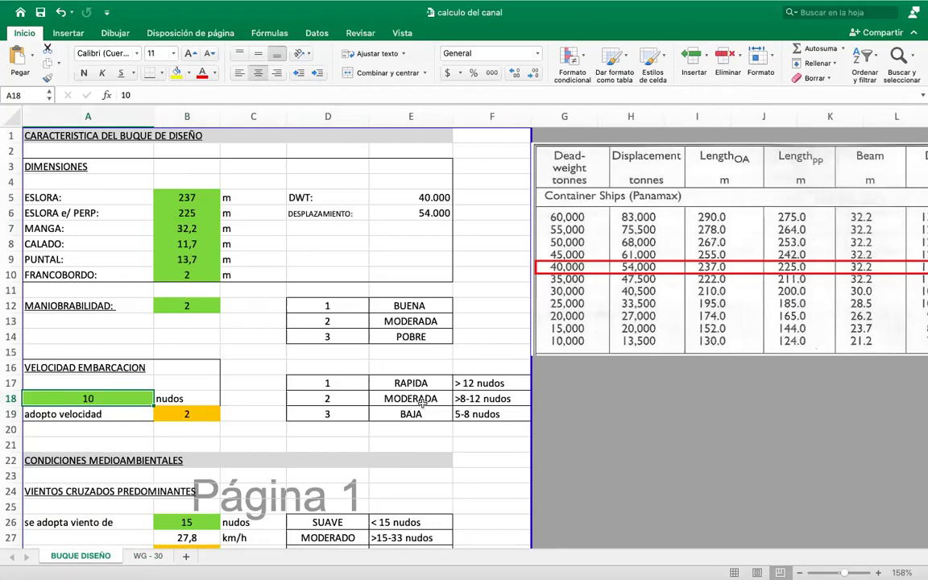
click(428, 400)
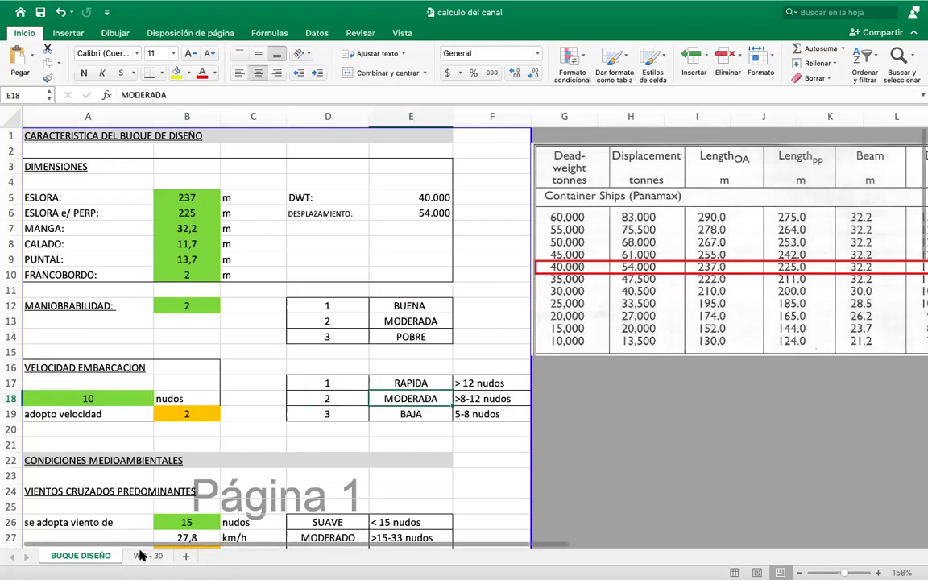
Step: Return to the WG - 30 sheet and inspect the wia formula in C40 for the vessel speed width
click(144, 556)
click(214, 427)
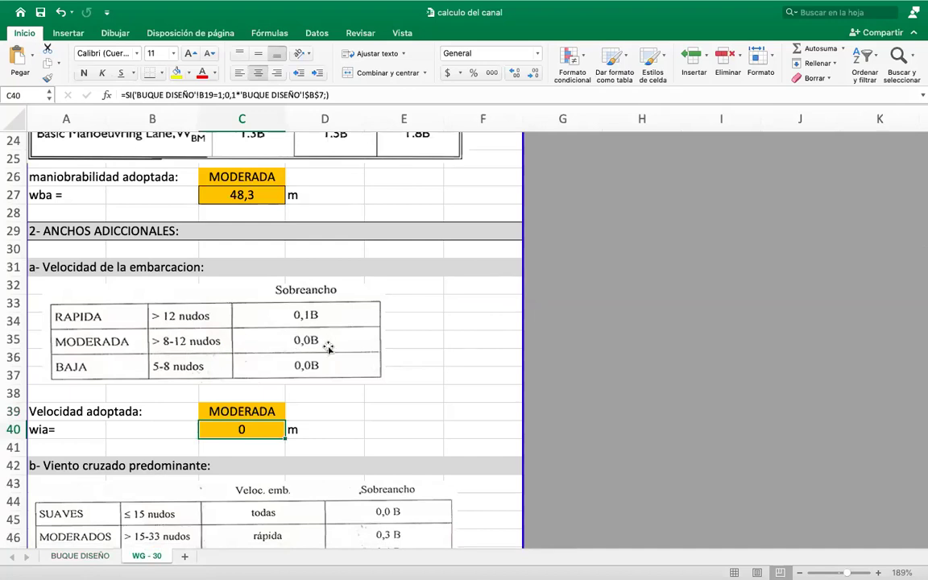
click(98, 267)
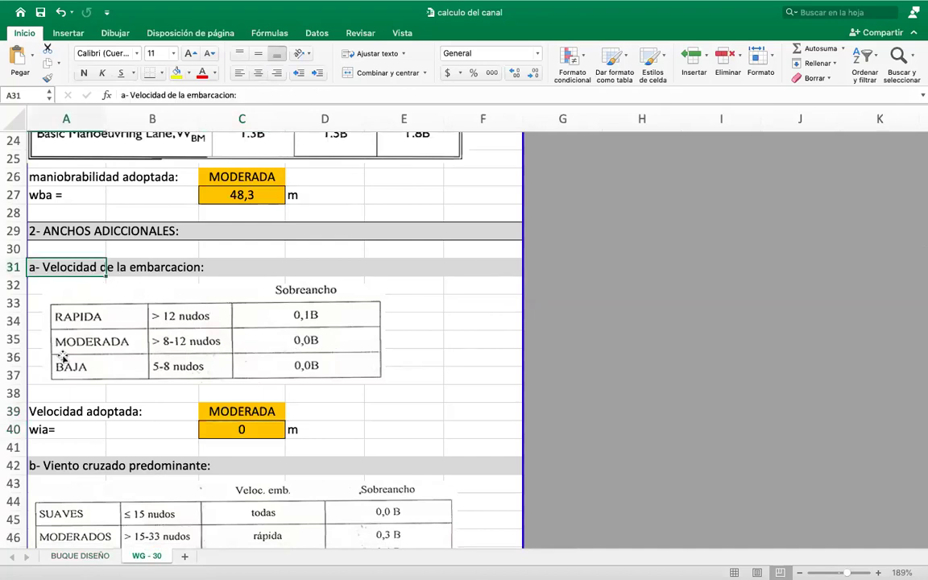
Step: Examine the crosswind width table, and check the adopted wind speed in B26 and its km/h conversion in B27 on BUQUE DISEÑO
scroll(63, 362, down, 10)
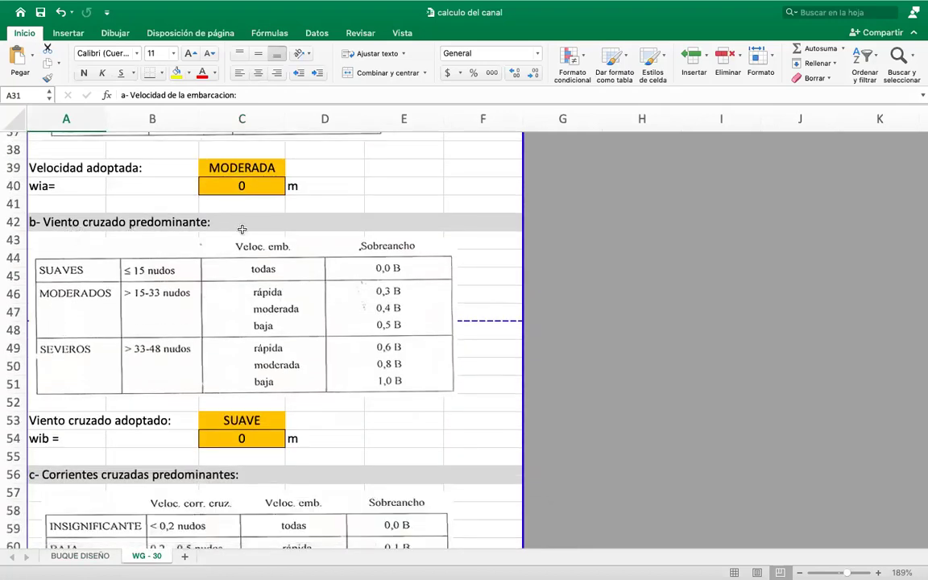
click(71, 557)
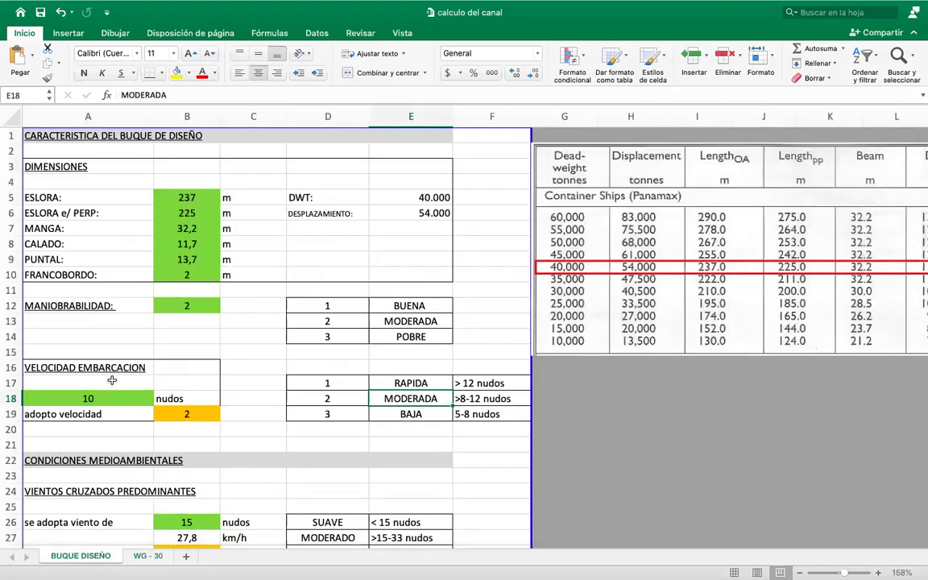
scroll(111, 379, down, 4)
scroll(111, 379, down, 1)
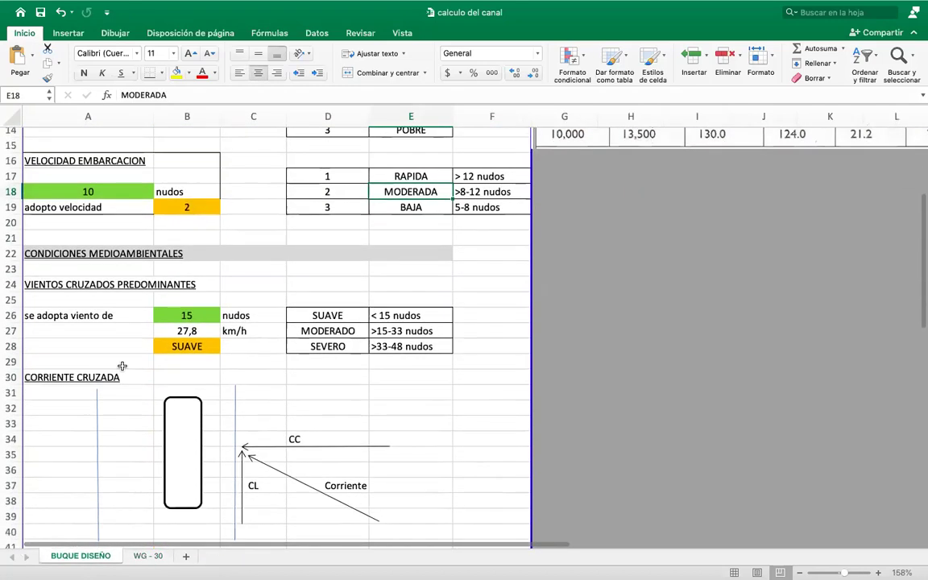
click(180, 315)
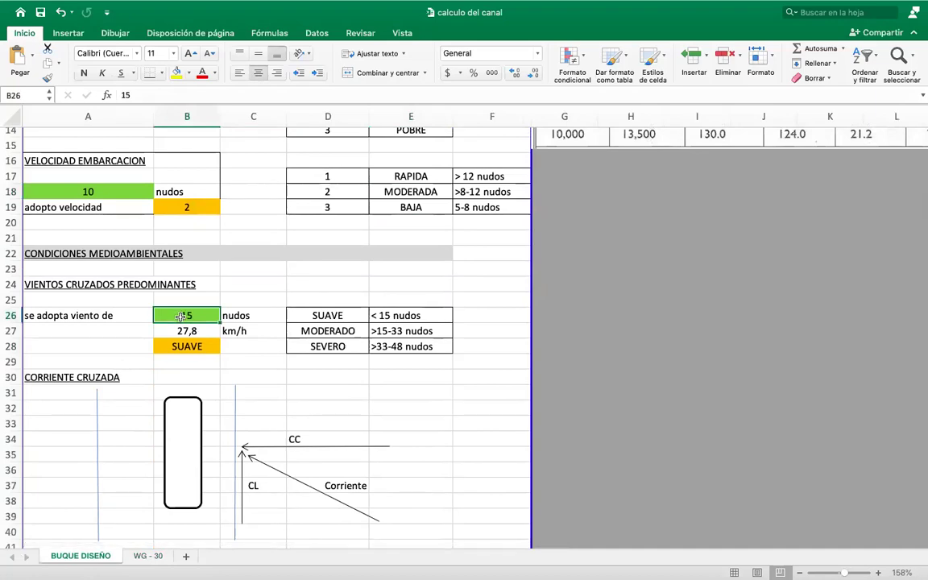
click(180, 329)
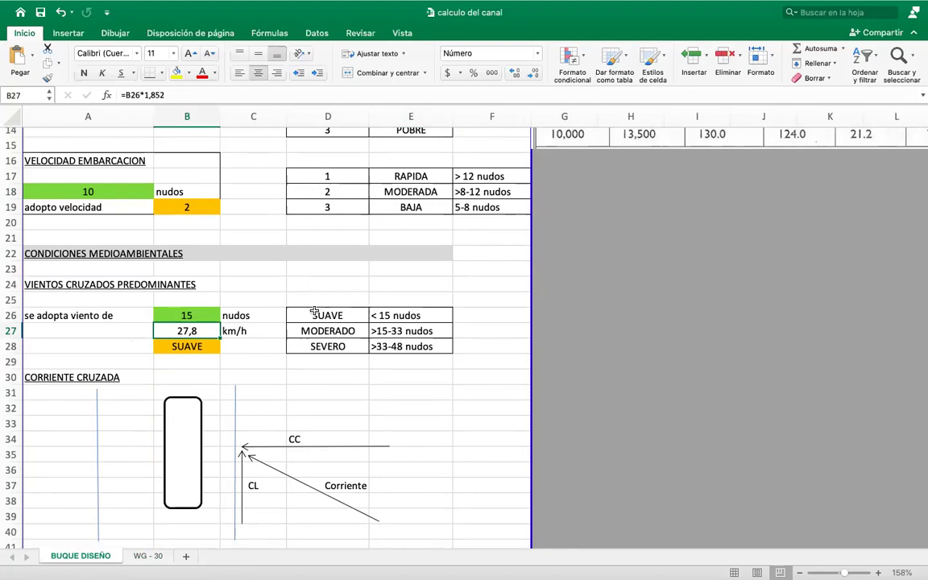
scroll(282, 394, down, 3)
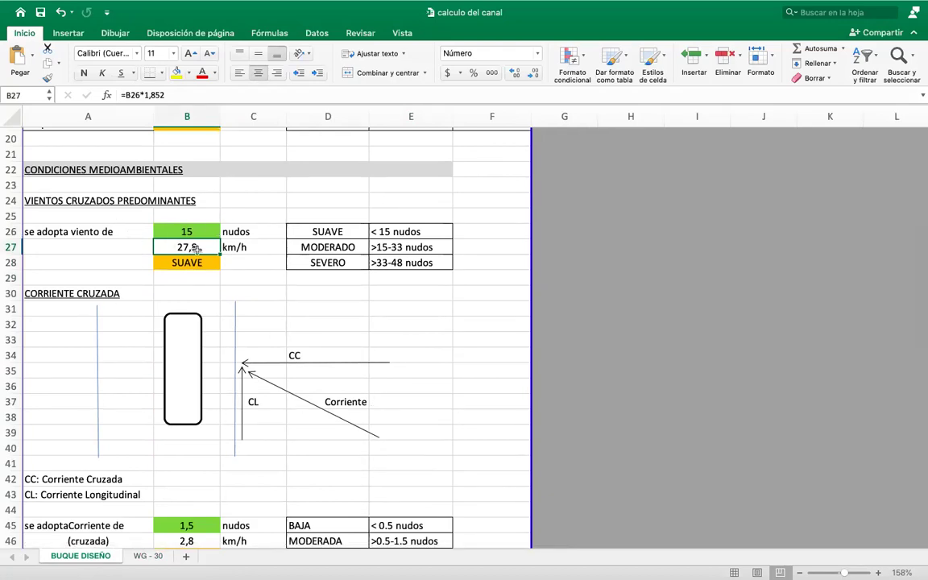
Step: Return to WG - 30 and examine the crosswind result and the additional width table for prevailing cross currents
click(147, 556)
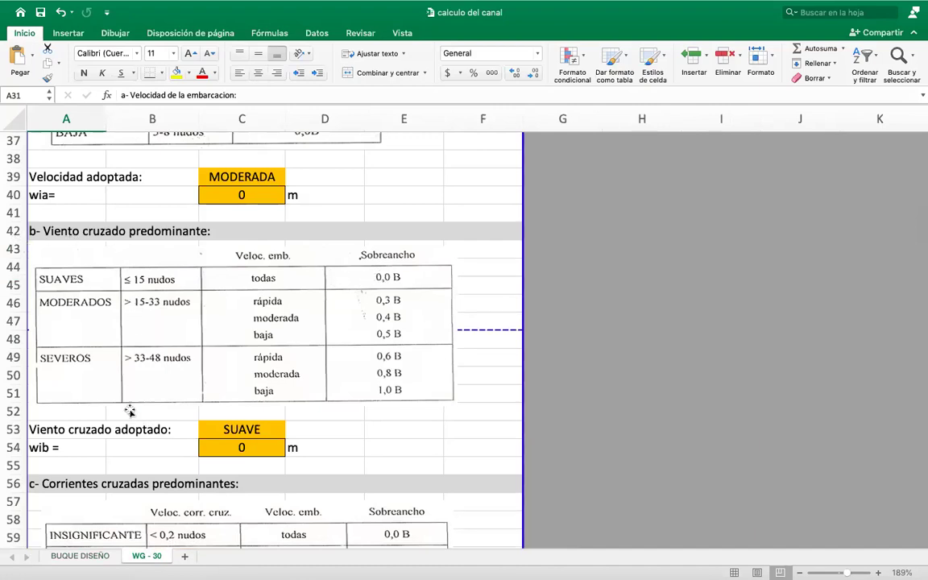
scroll(115, 446, down, 1)
scroll(114, 445, down, 6)
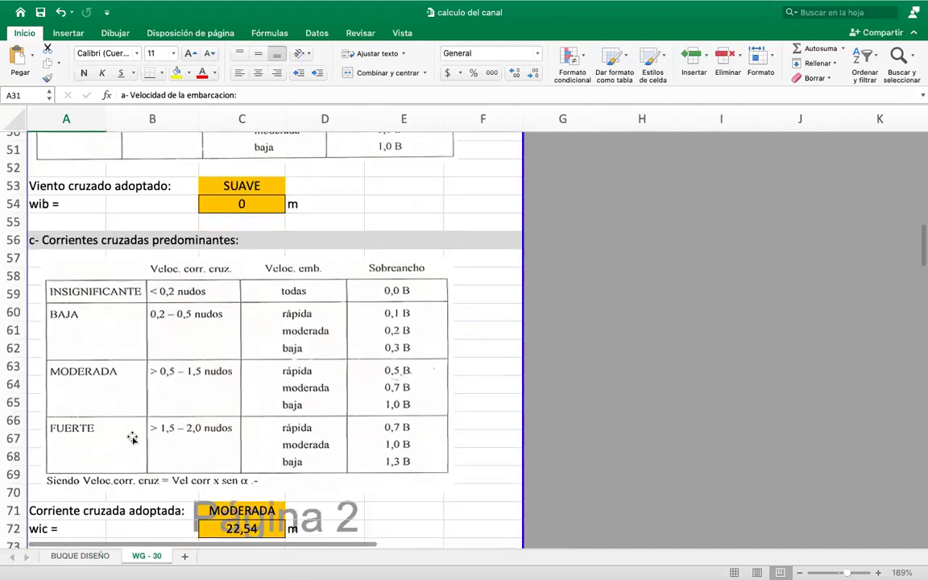
scroll(138, 433, down, 1)
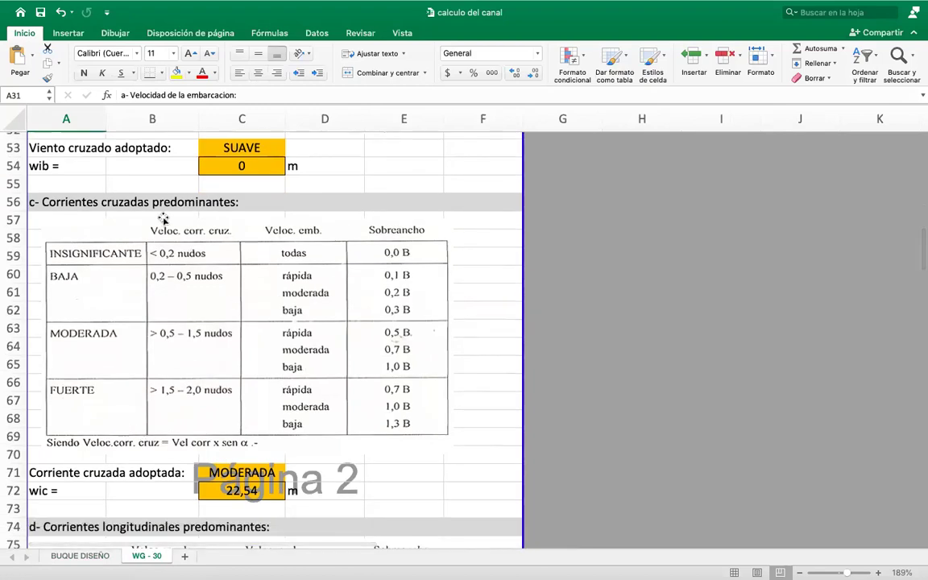
Step: Review the current diagram on BUQUE DISEÑO and inspect the adopted cross current in B45 and its classification formula in B47
click(80, 556)
scroll(153, 366, down, 1)
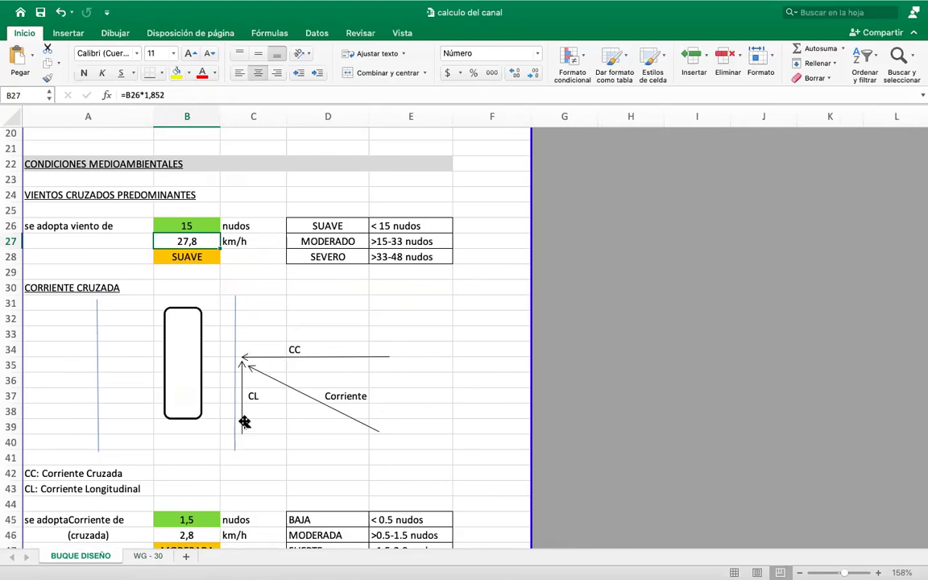
scroll(236, 343, down, 7)
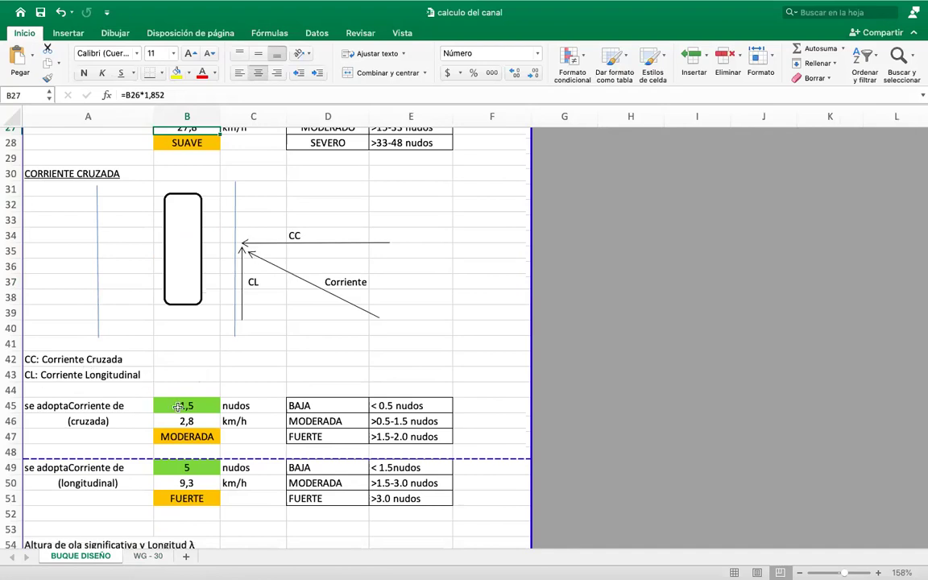
click(178, 406)
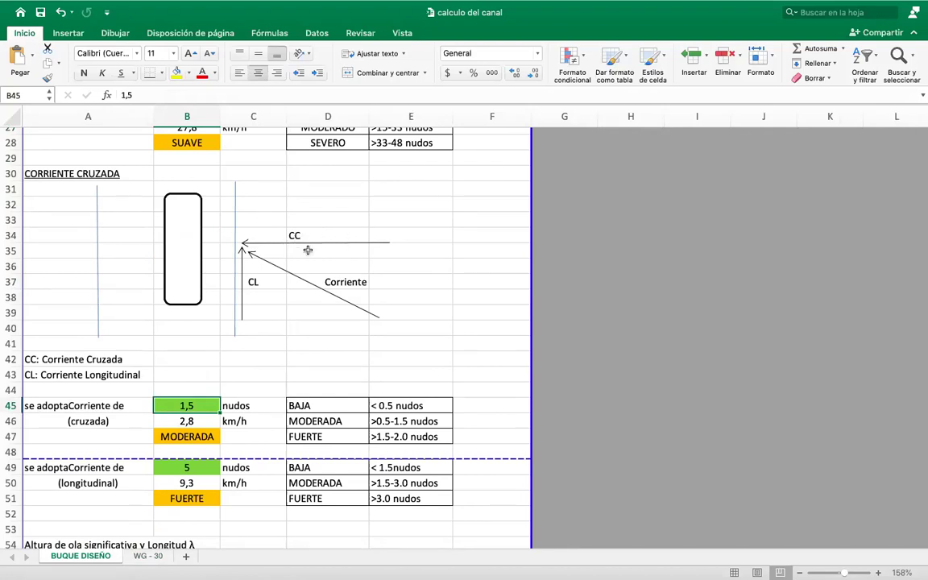
click(161, 421)
click(181, 437)
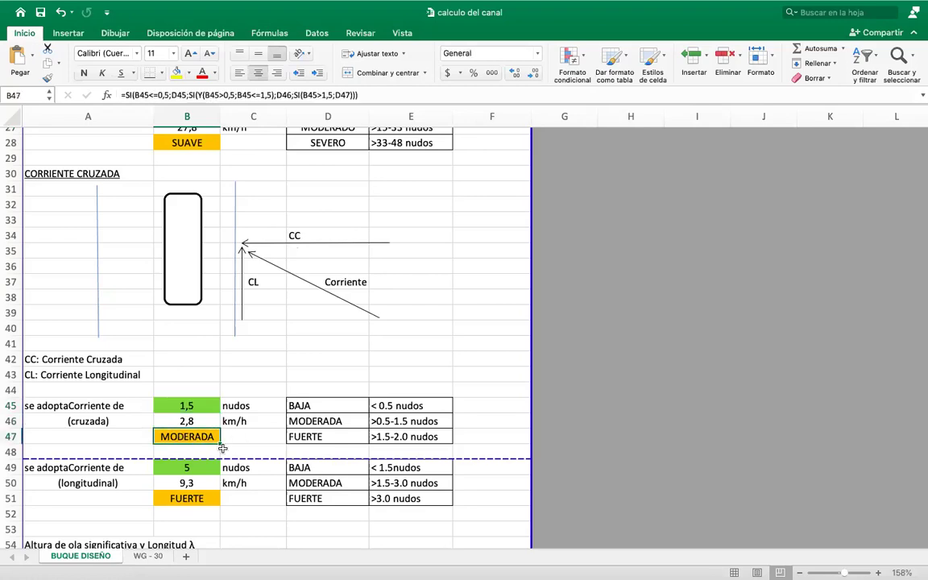
Step: Compare the adopted cross and longitudinal currents and inspect the longitudinal current classification formula in B51
scroll(181, 348, down, 3)
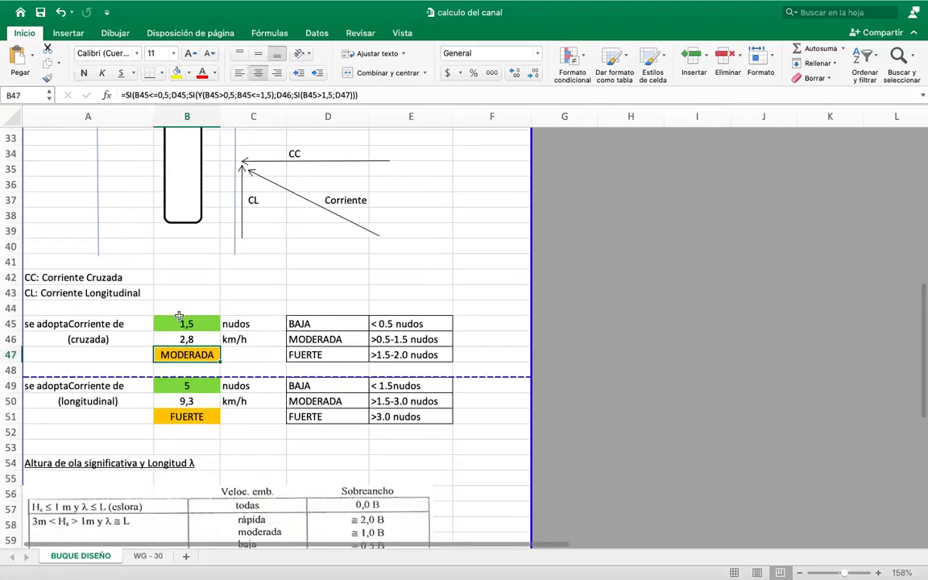
click(58, 324)
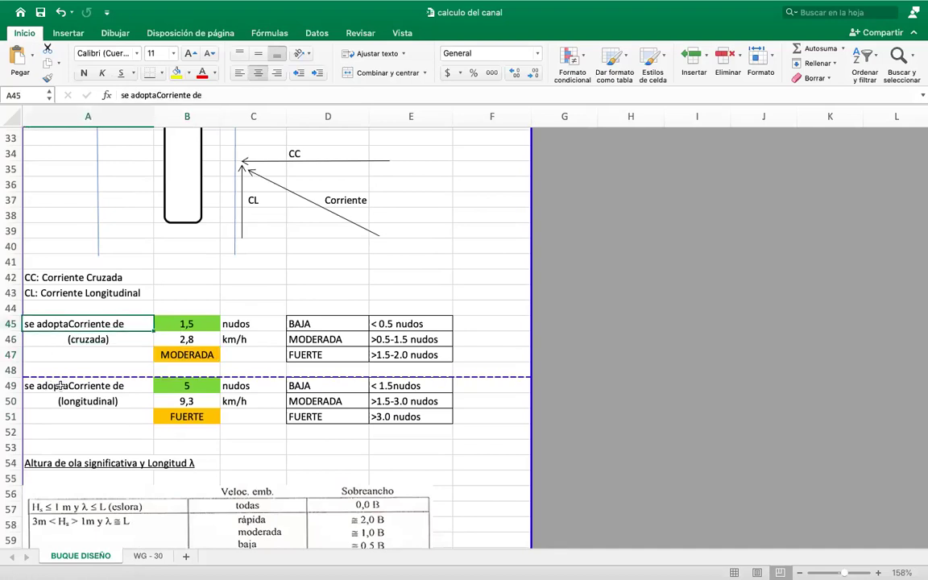
click(169, 417)
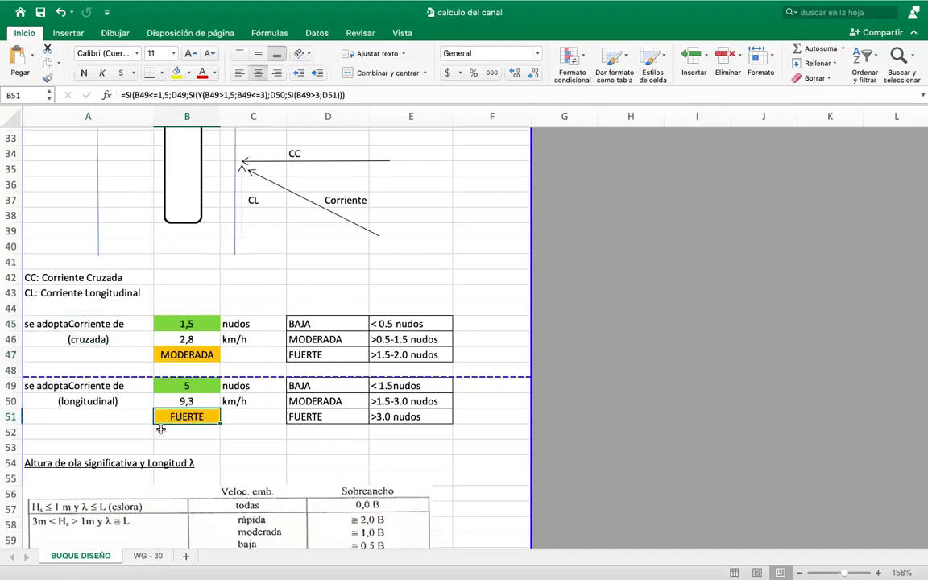
Step: Return to WG - 30 and inspect the cross current wic formula in C72 and the longitudinal current wid formula in C87
click(143, 556)
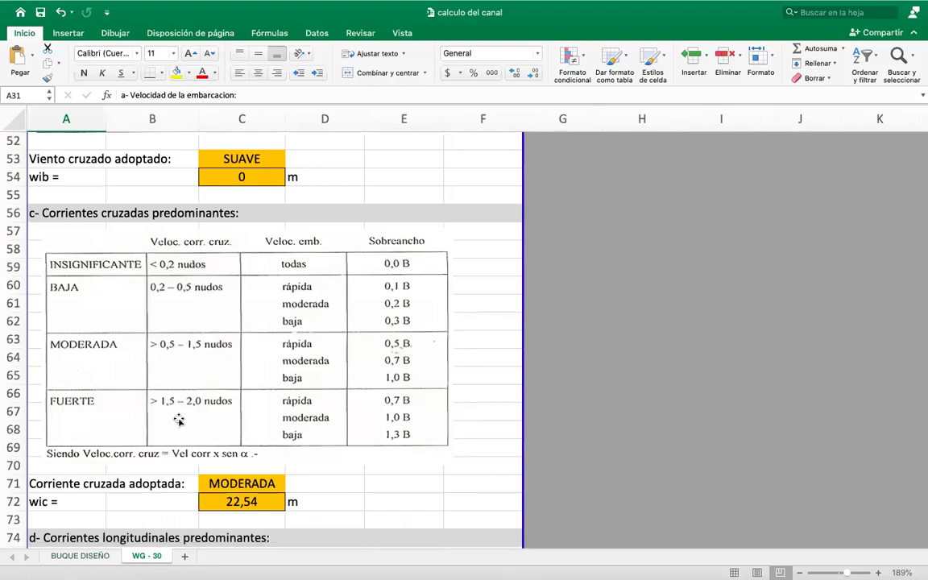
scroll(178, 420, down, 3)
click(216, 440)
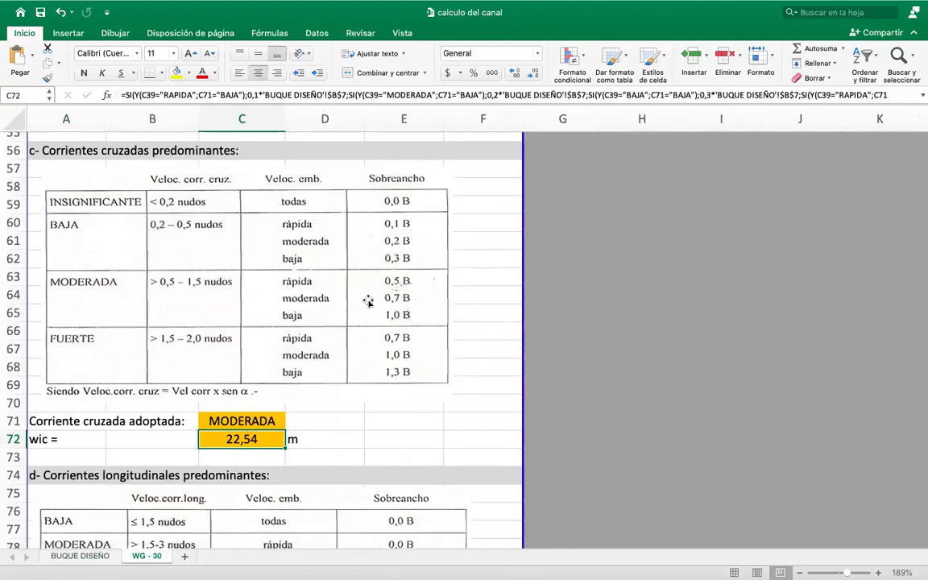
scroll(245, 438, down, 8)
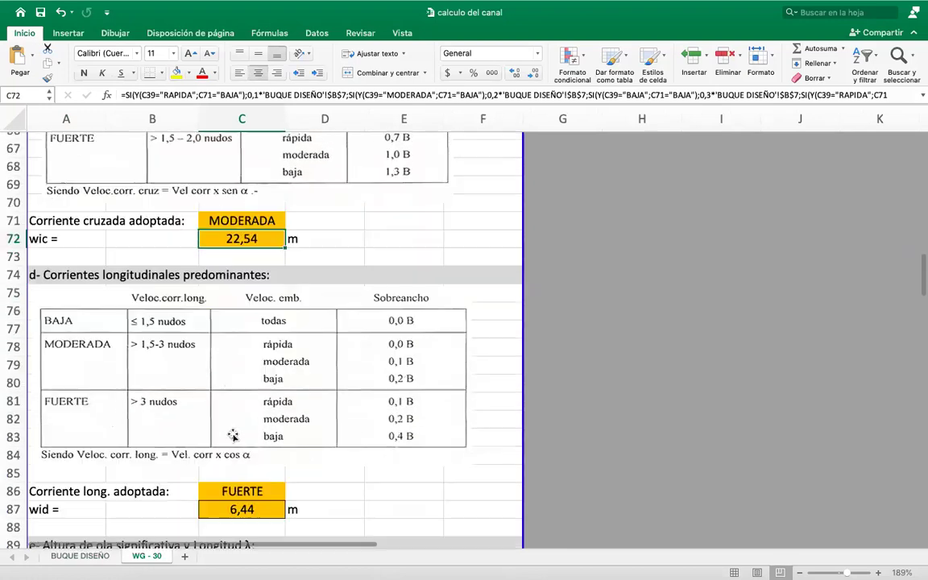
click(214, 417)
Step: Inspect the wave width wie formula in B100 and compare the adopted wave case on BUQUE DISEÑO with B99 on WG - 30
scroll(197, 382, down, 5)
scroll(196, 381, down, 3)
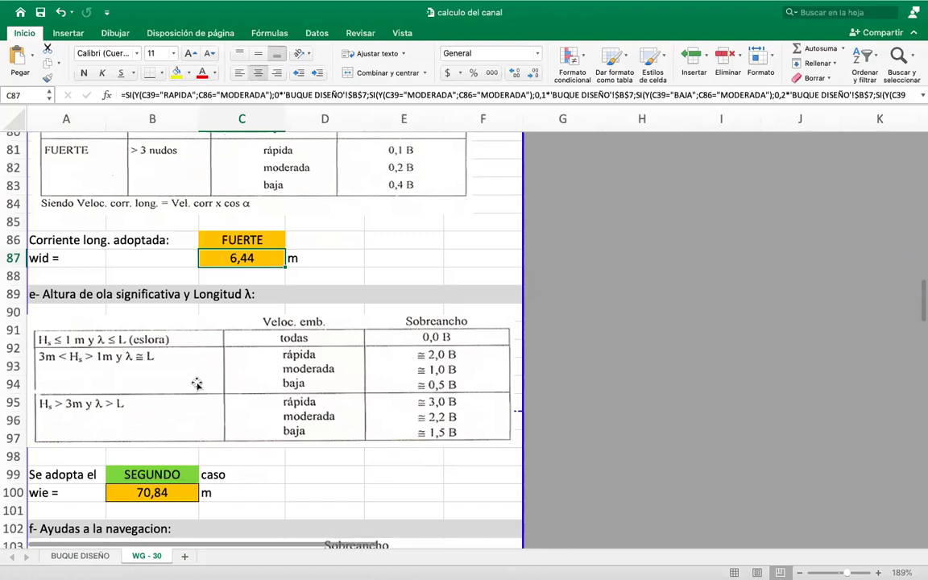
click(130, 498)
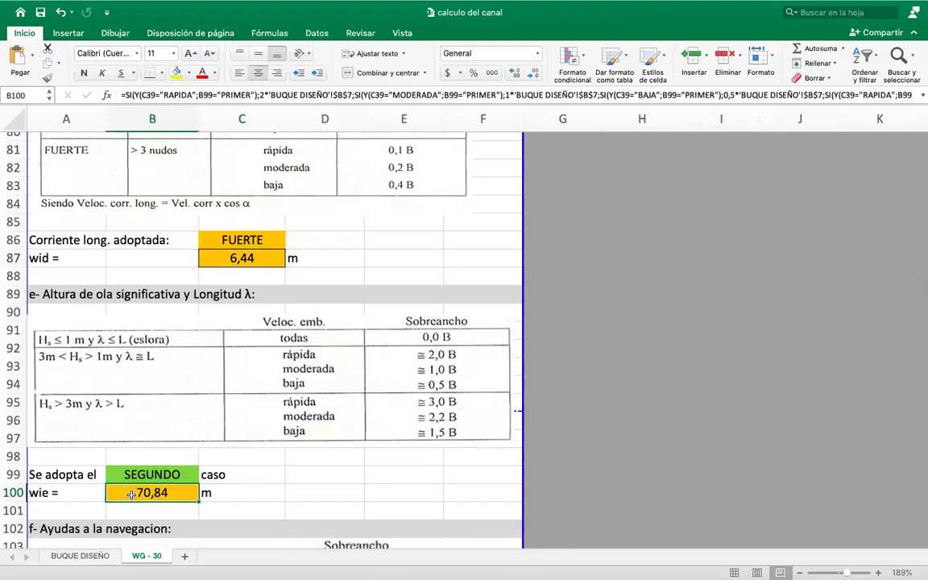
click(71, 558)
scroll(128, 363, down, 5)
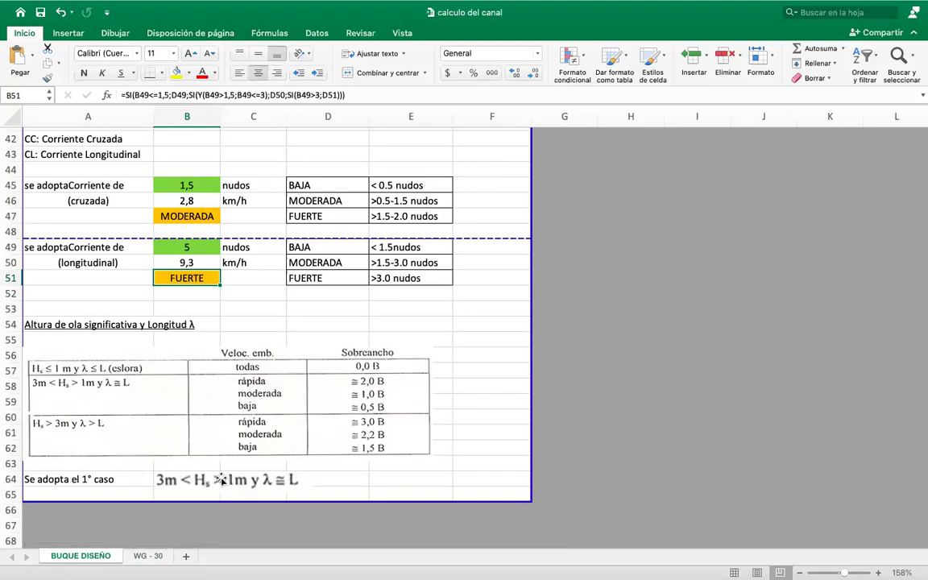
click(149, 555)
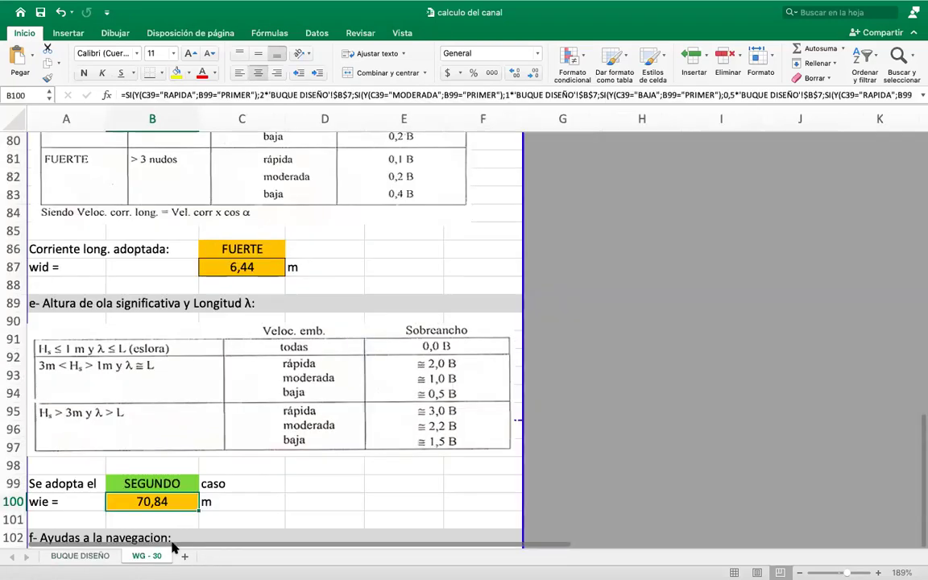
scroll(173, 385, down, 3)
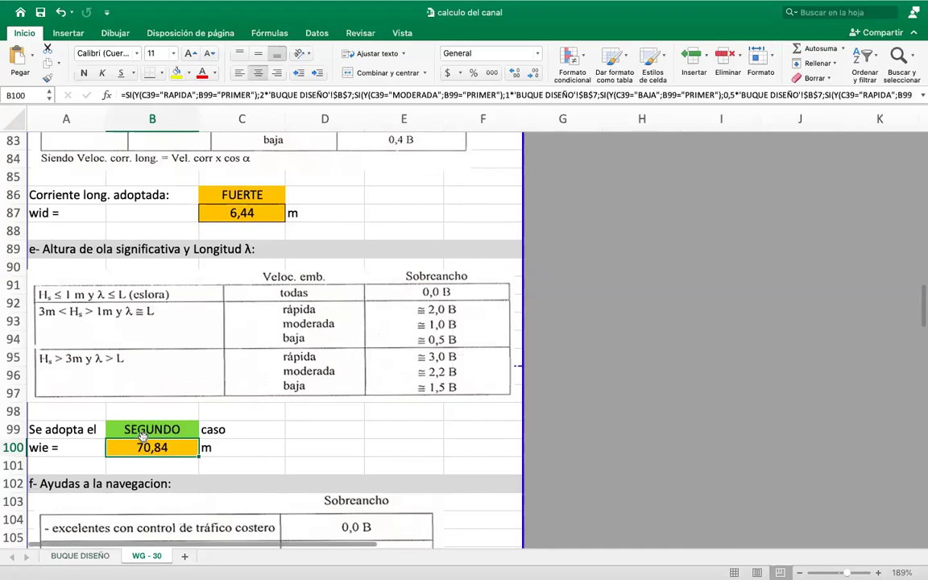
click(141, 436)
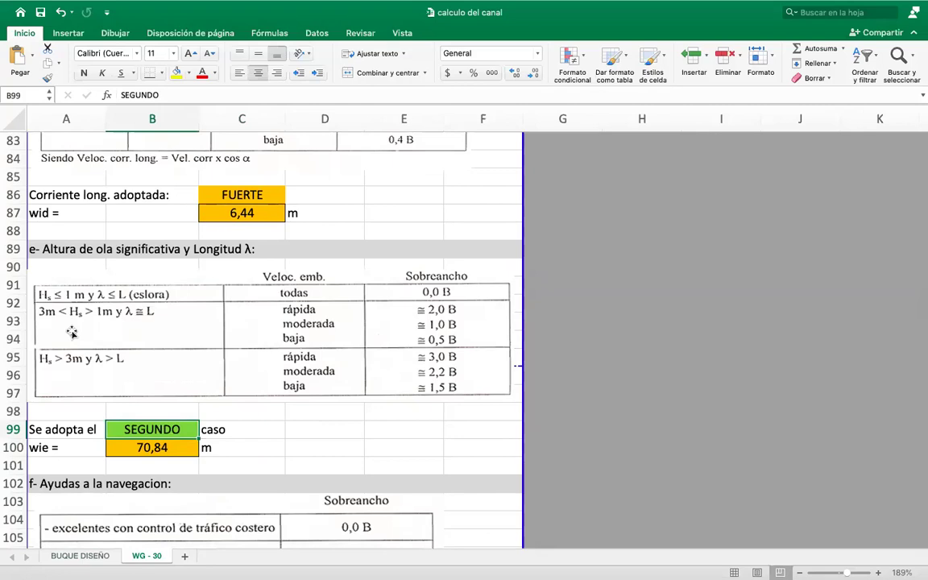
Step: Inspect the navigation aids wif formula in B113, and check the bottom surface table and the channel depth in C128
scroll(72, 334, down, 7)
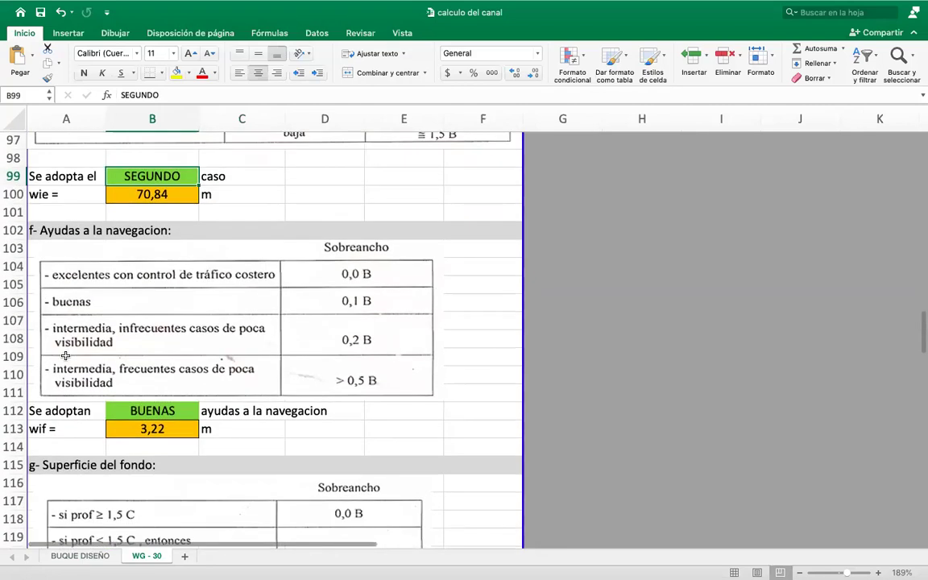
click(133, 433)
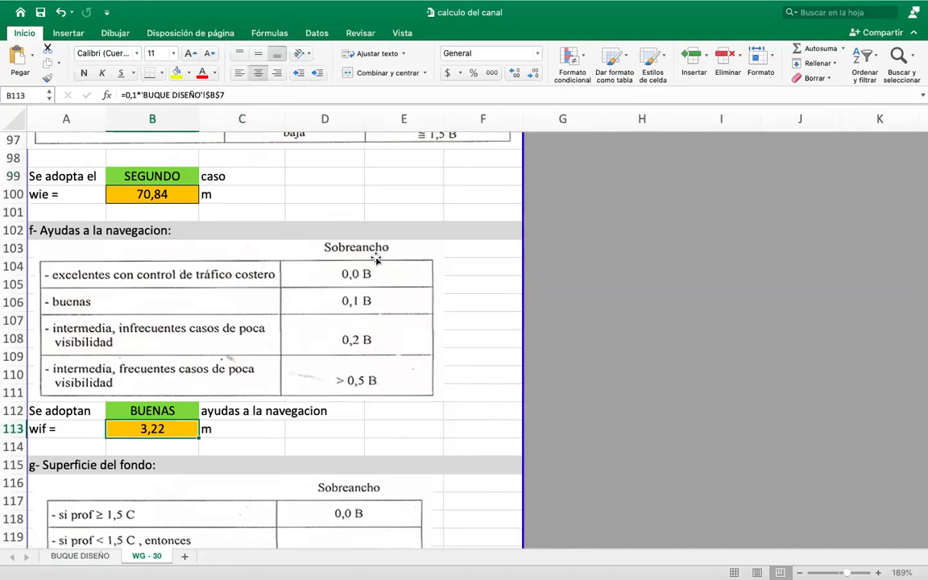
scroll(189, 389, down, 6)
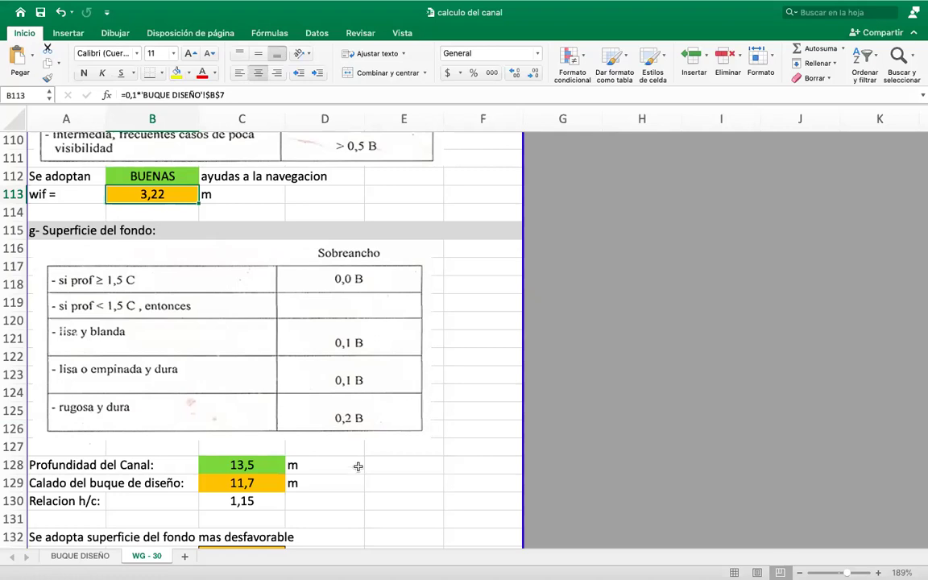
click(238, 471)
scroll(145, 483, down, 3)
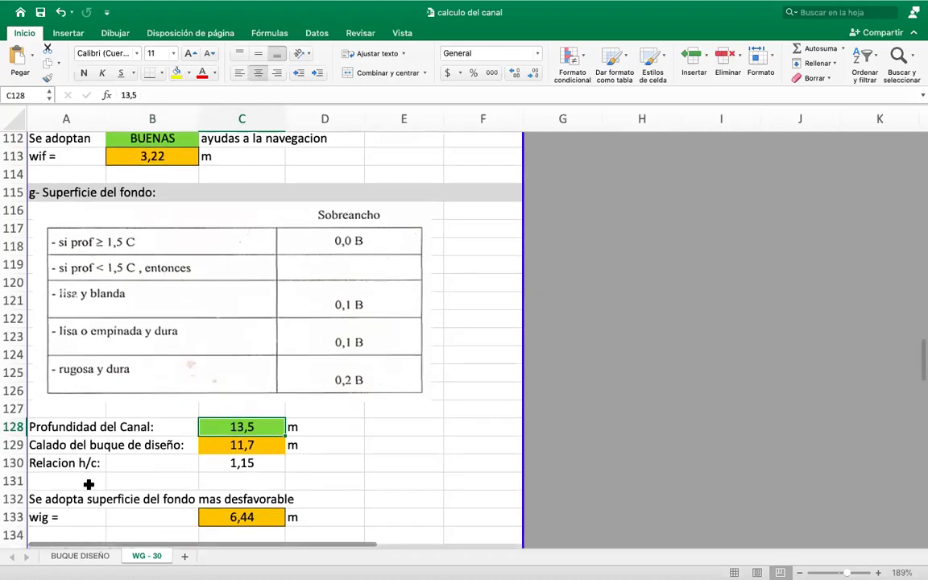
Step: Inspect the bottom surface wig formula in C133, the waterway depth table, and the cargo hazard wii formula in C154
scroll(246, 471, down, 1)
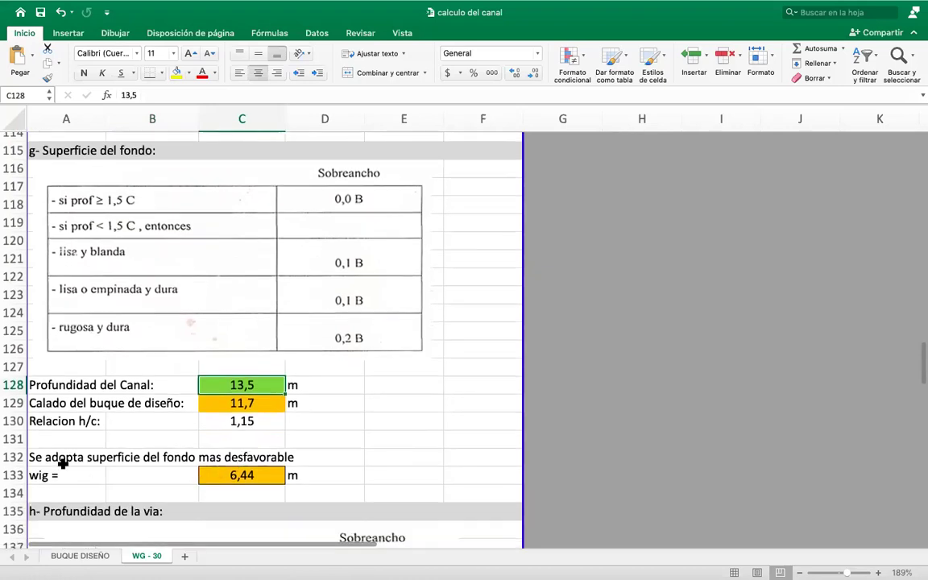
click(216, 479)
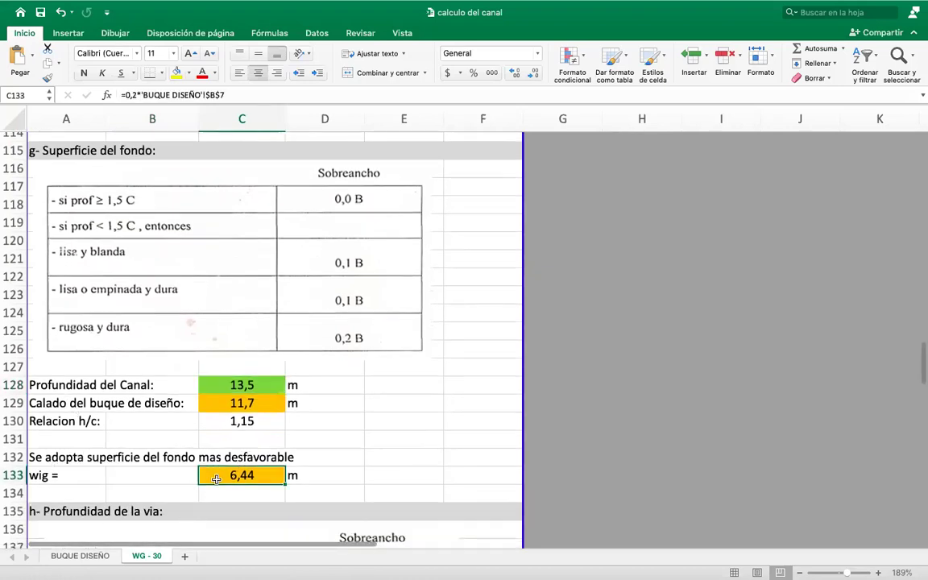
scroll(216, 479, down, 10)
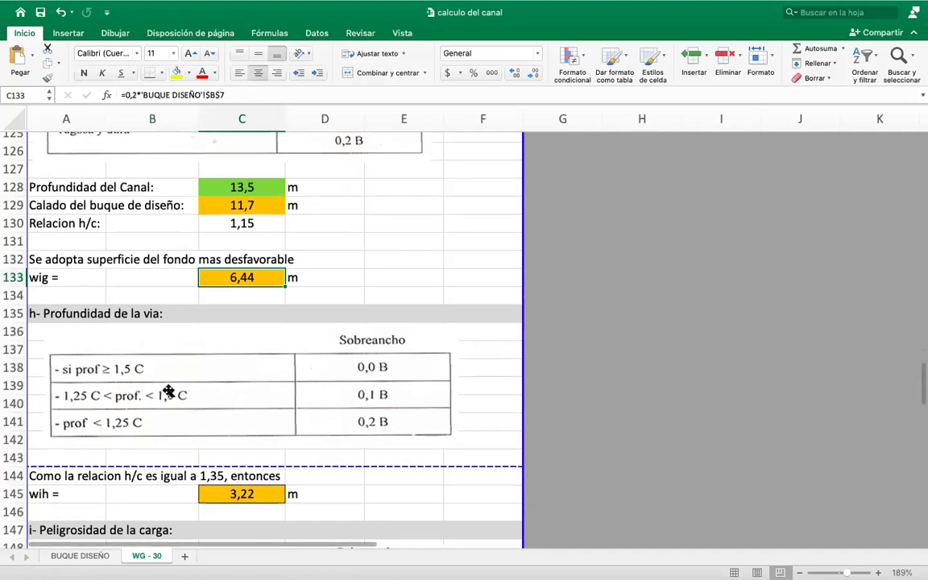
scroll(193, 392, down, 12)
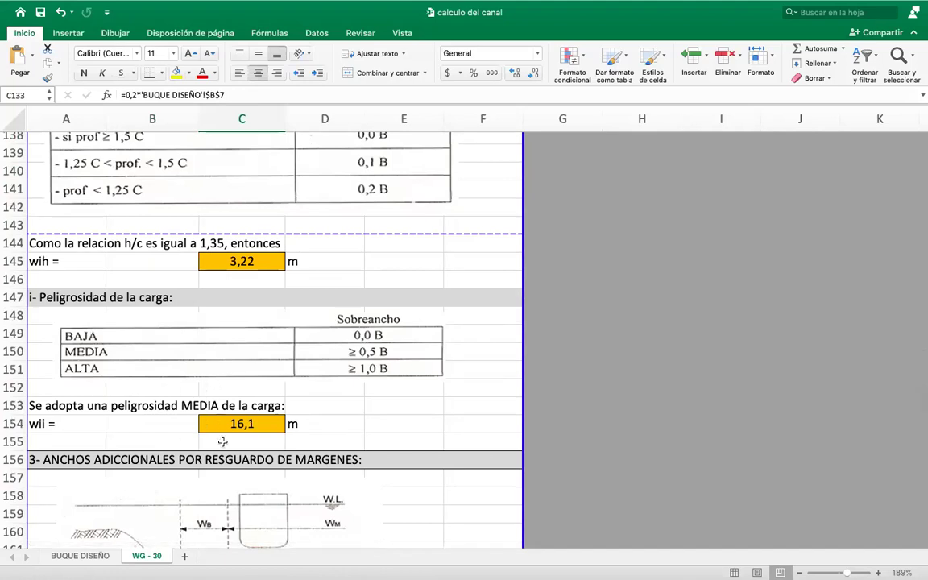
click(220, 427)
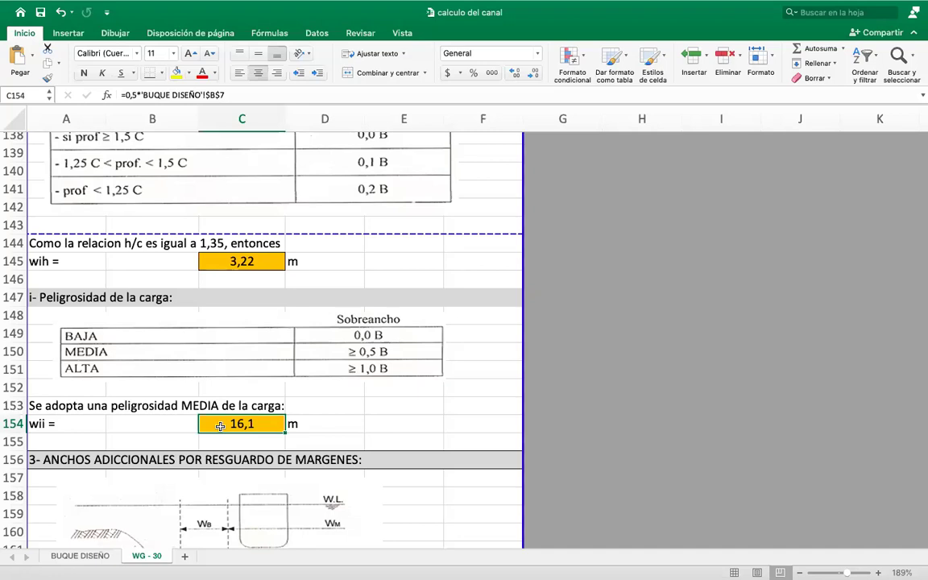
Step: Review the bank clearance diagrams and slope table, and inspect the wrm formula for steep slopes in C185
scroll(234, 466, down, 5)
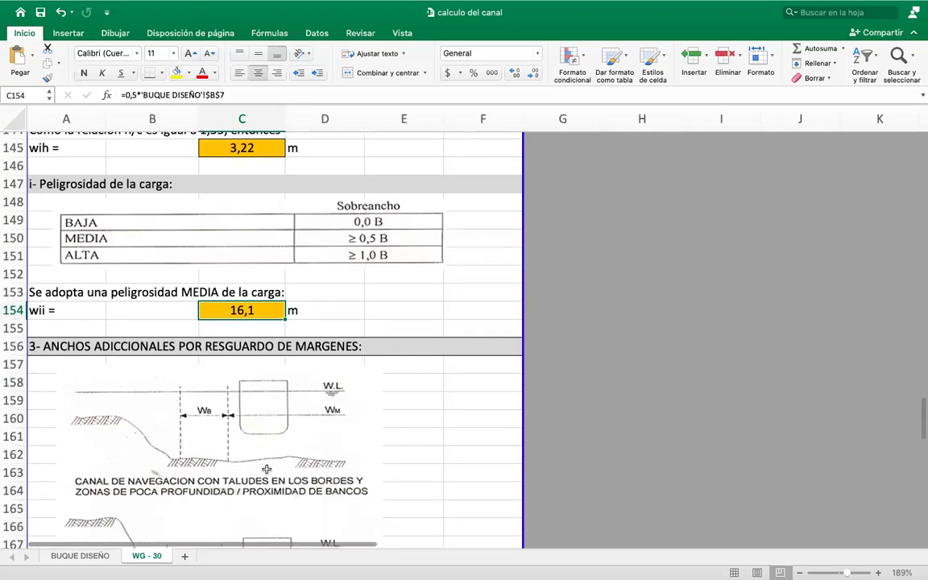
scroll(220, 363, down, 3)
scroll(220, 363, down, 6)
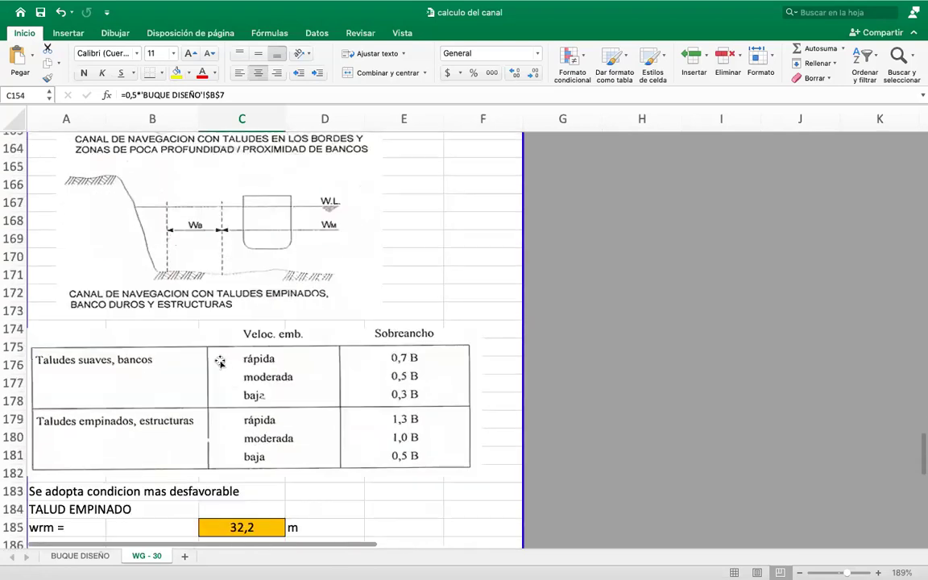
click(204, 402)
scroll(231, 420, down, 1)
scroll(231, 420, down, 5)
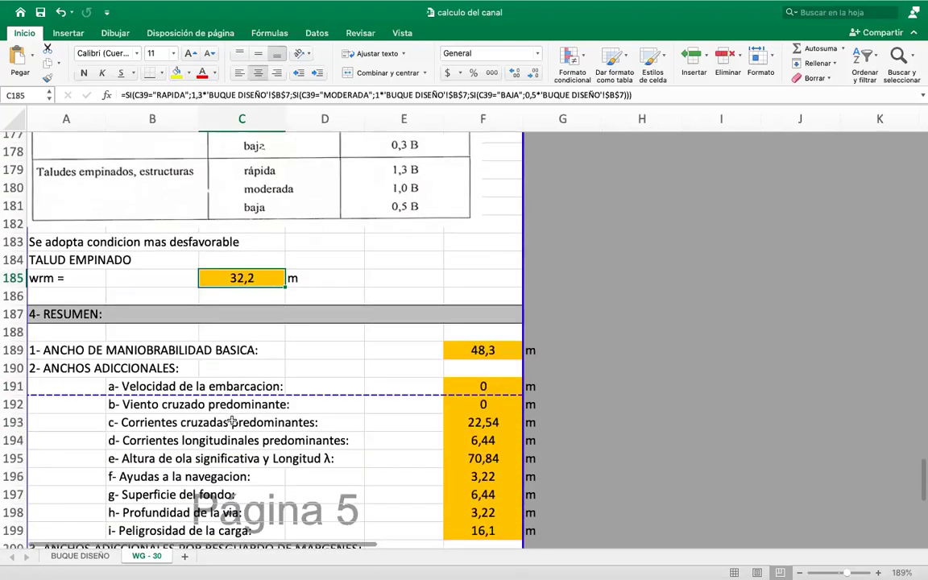
Step: Review the RESUMEN section's basic manoeuvring width, additional widths a to i and both bank clearances, and inspect the total width formula in F204
click(95, 259)
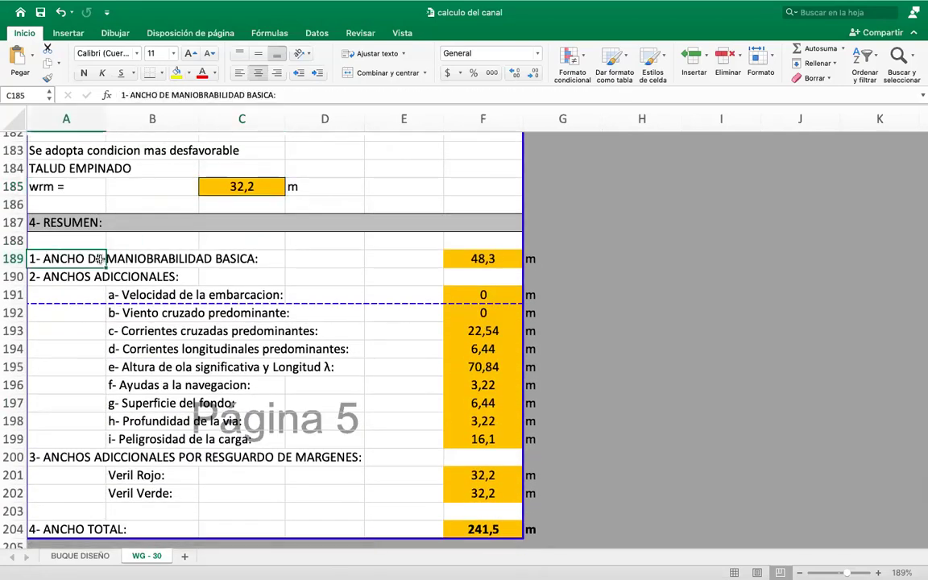
click(451, 257)
drag(141, 291, 152, 440)
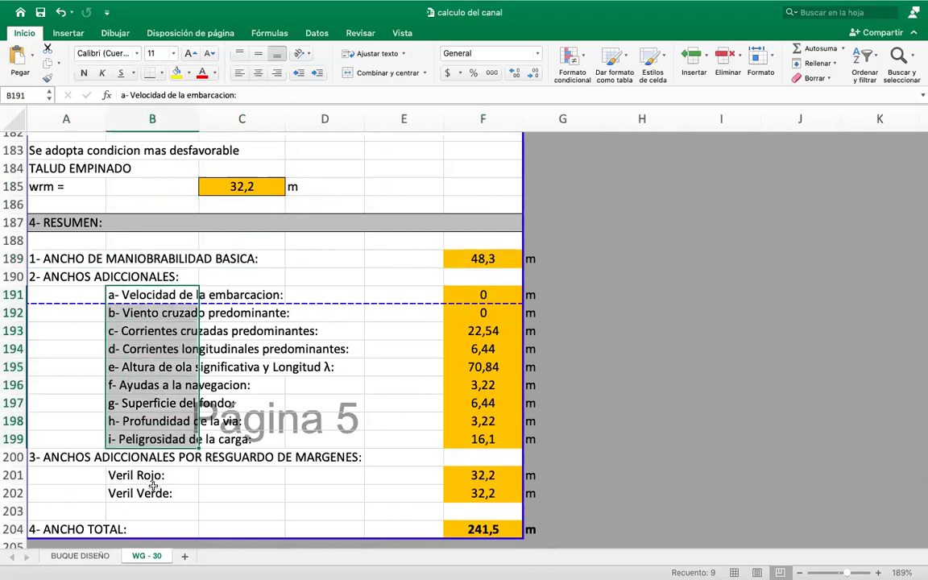
drag(152, 484, 158, 493)
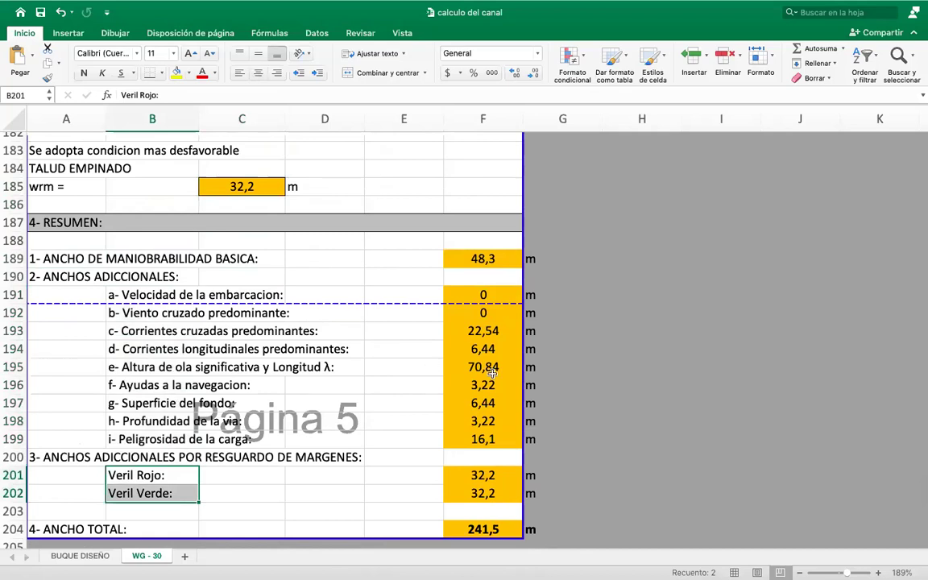
scroll(466, 311, down, 4)
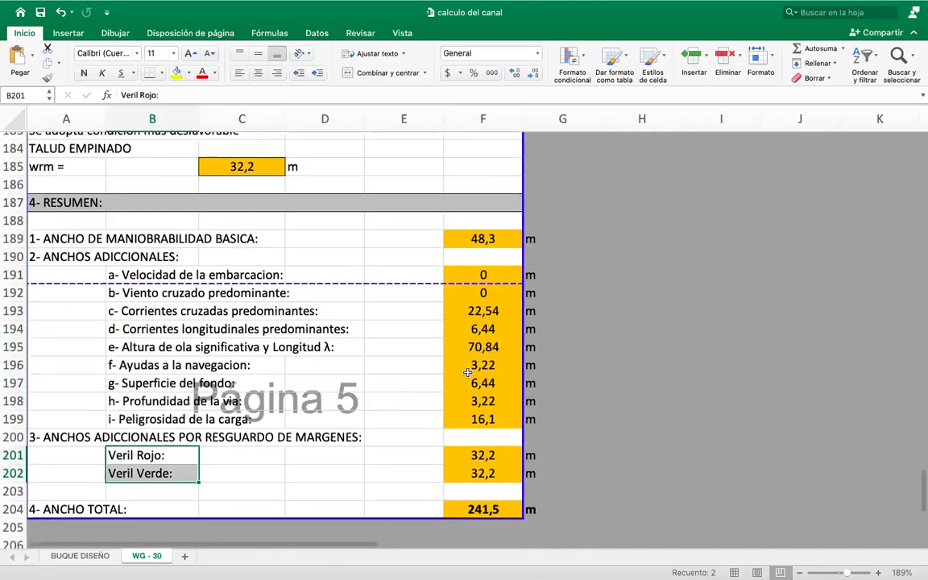
click(481, 461)
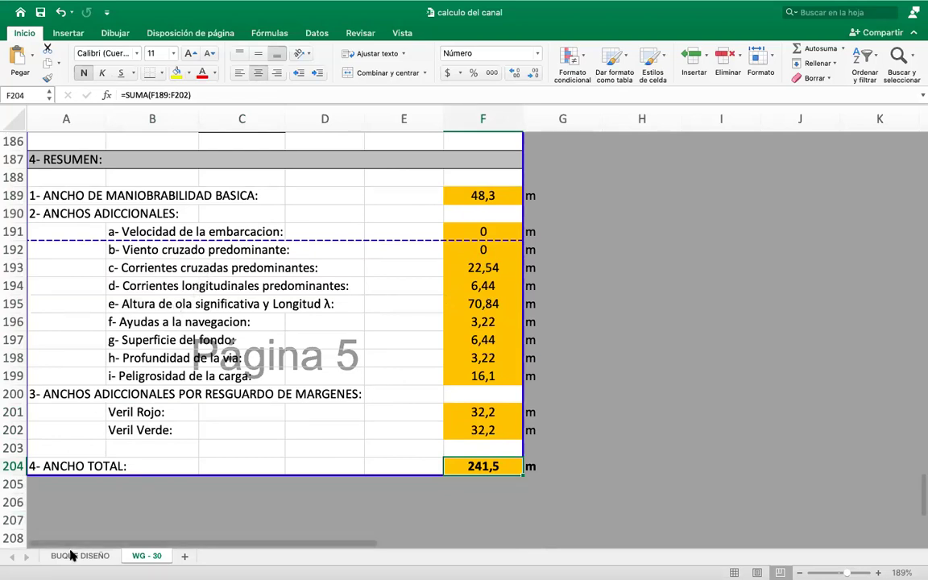
Step: Go back through the width components on WG - 30 and check the design ship's beam in B7 on BUQUE DISEÑO
scroll(242, 322, up, 10)
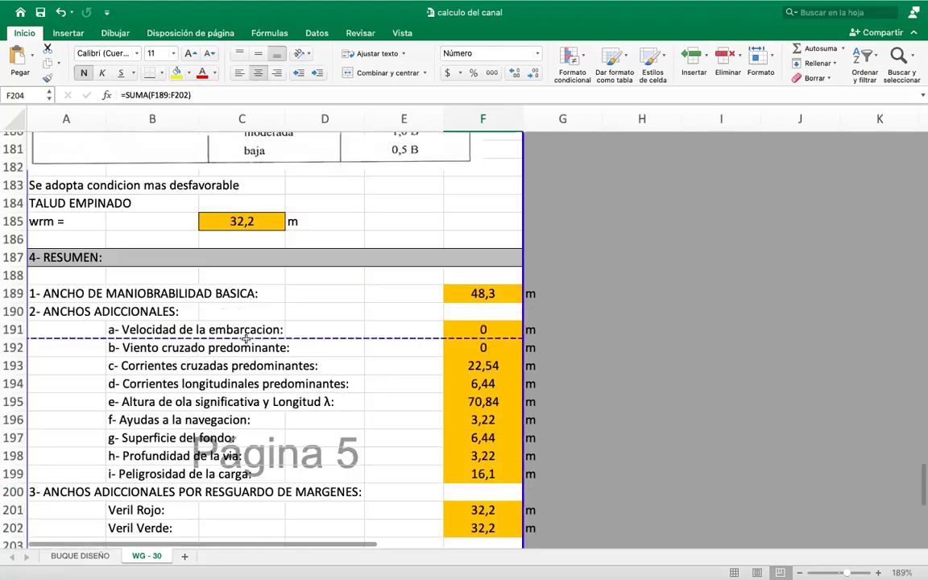
scroll(245, 342, up, 20)
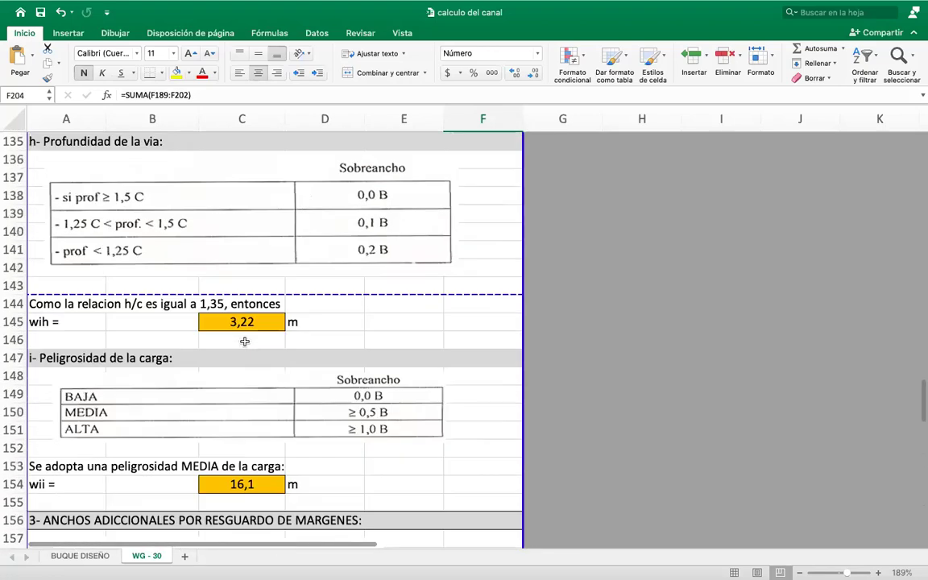
scroll(121, 506, up, 4)
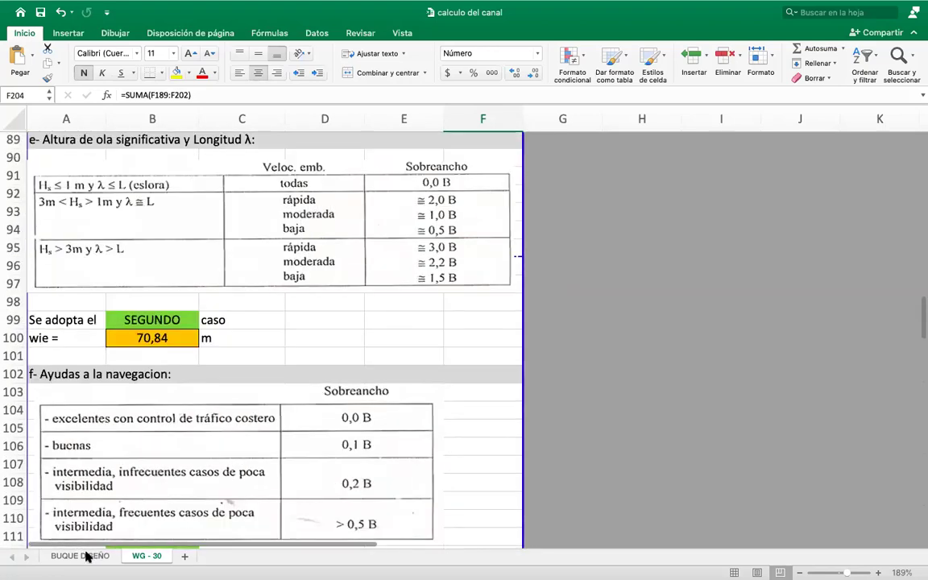
click(83, 556)
scroll(144, 332, up, 12)
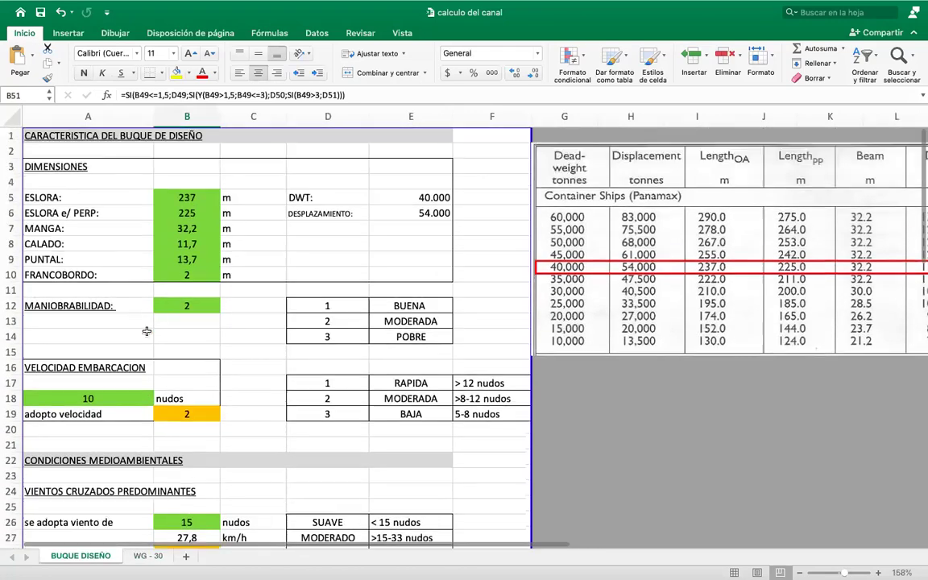
click(165, 230)
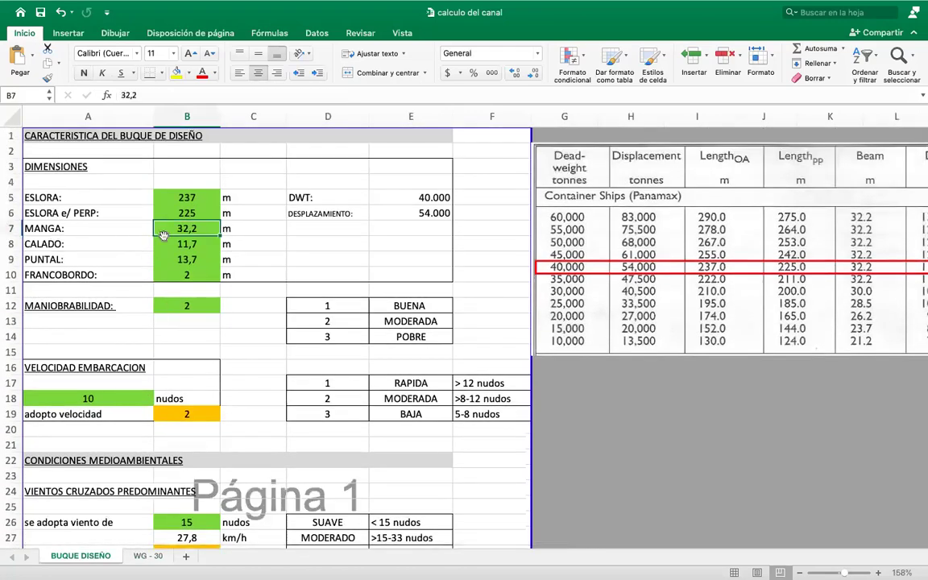
Step: Return to WG - 30 and review the total channel width at the end of the RESUMEN section
click(147, 556)
scroll(276, 385, down, 5)
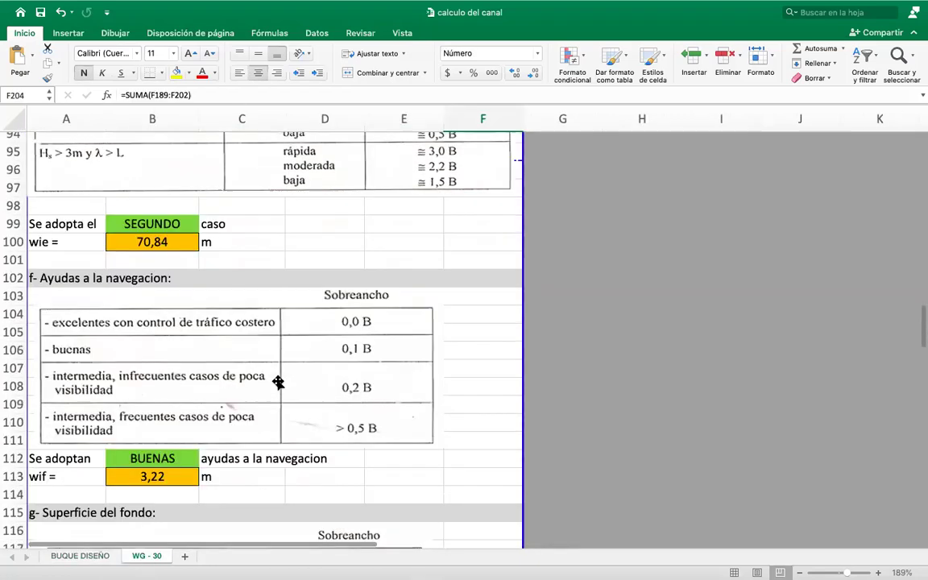
scroll(276, 386, down, 20)
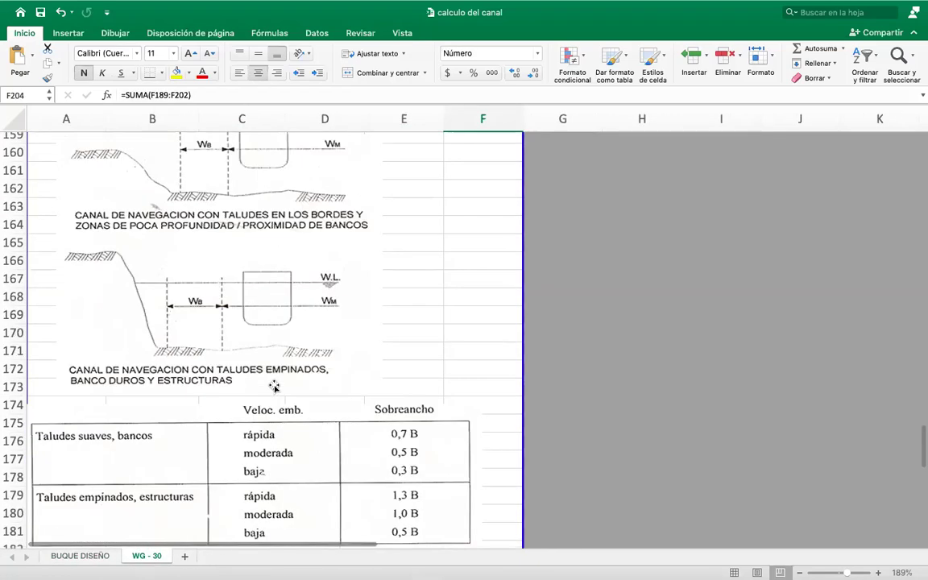
scroll(274, 387, down, 2)
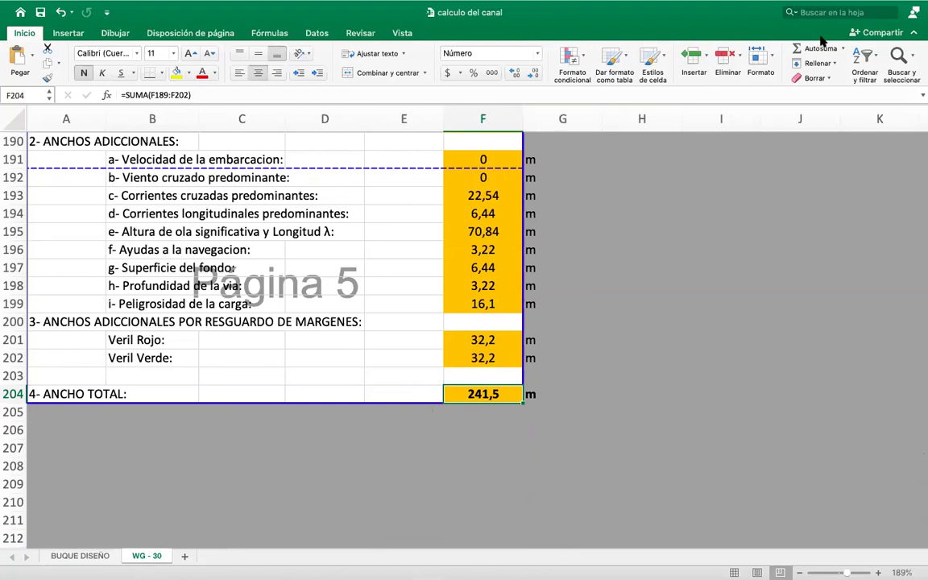
Step: Switch to the PowerPoint slide show and advance to the slide with the channel cross-sections and basic manoeuvring lane
key(super+Tab)
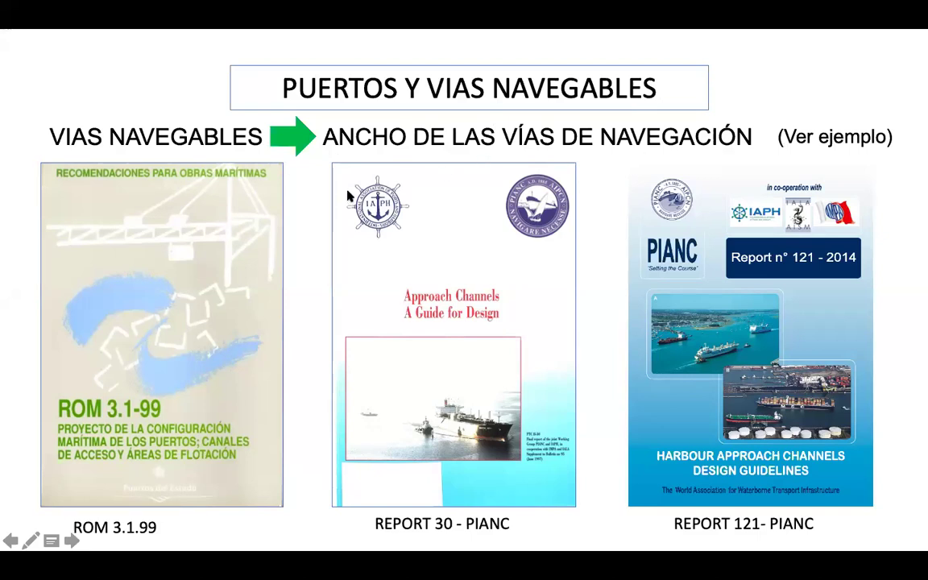
click(72, 541)
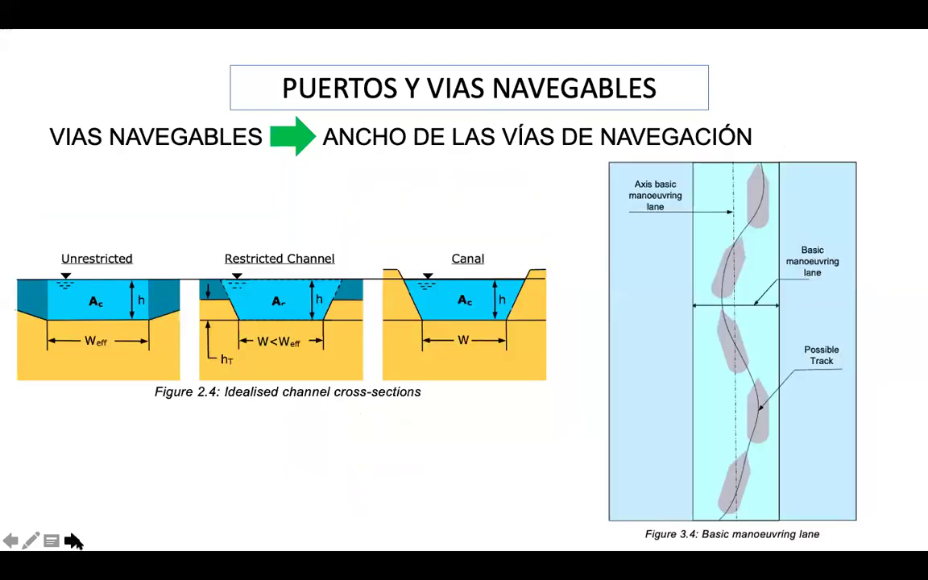